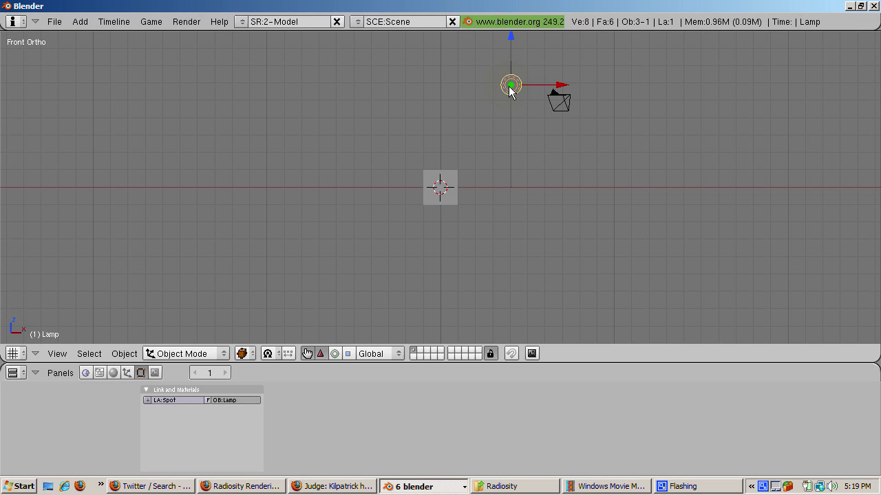
- Delete the lamp and add a UV sphere with 16 segments, 16 rings and radius 1.00
key(x)
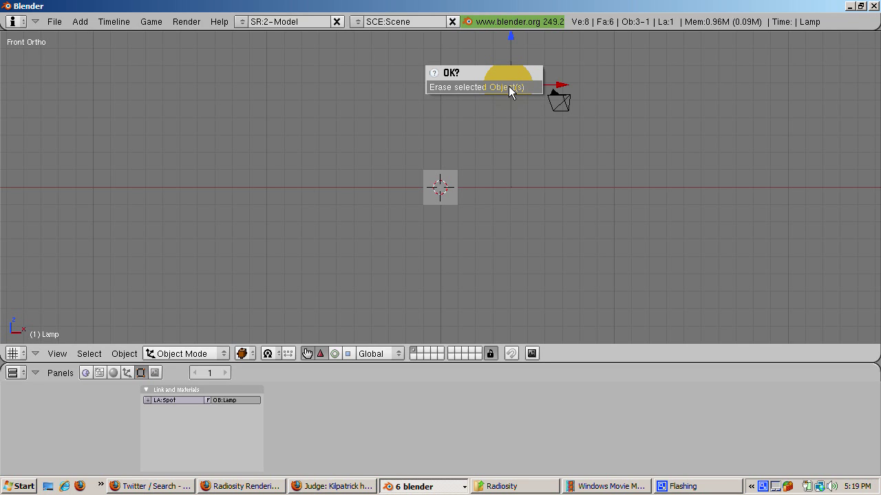
click(508, 86)
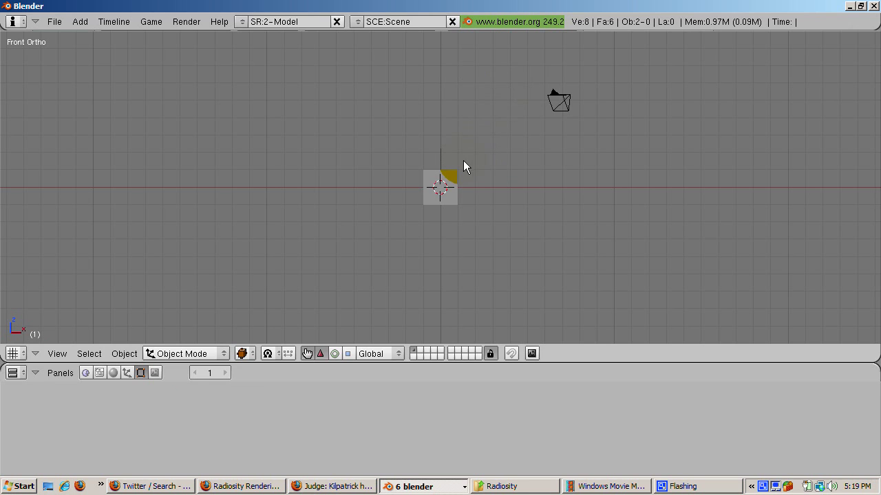
key(space)
mouse_move(534, 195)
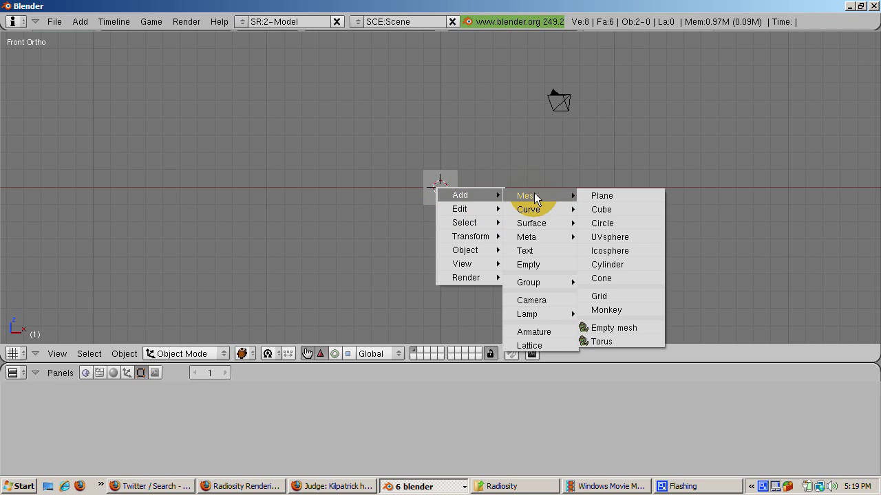
click(593, 235)
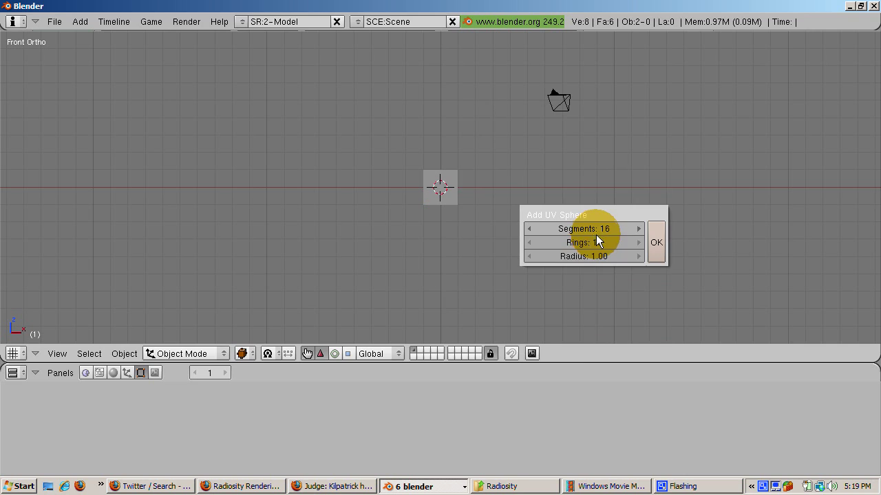
click(659, 242)
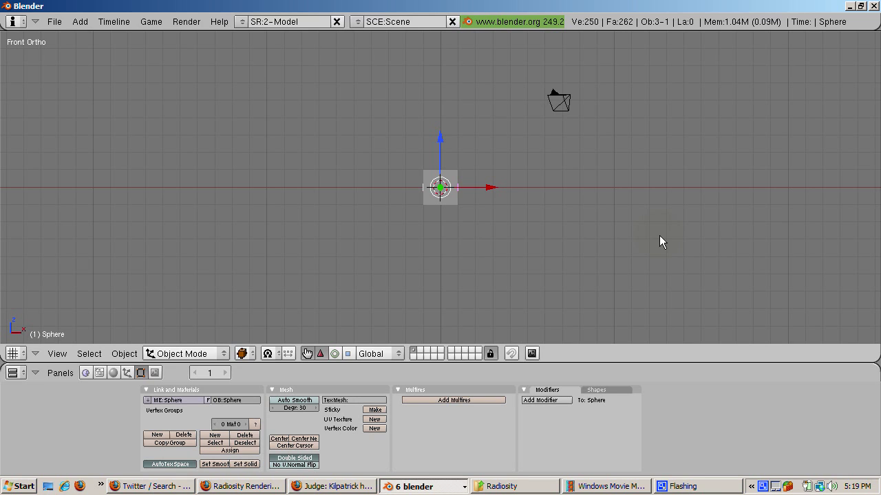
- Scale the sphere five times larger and raise it above the scene centre
key(g)
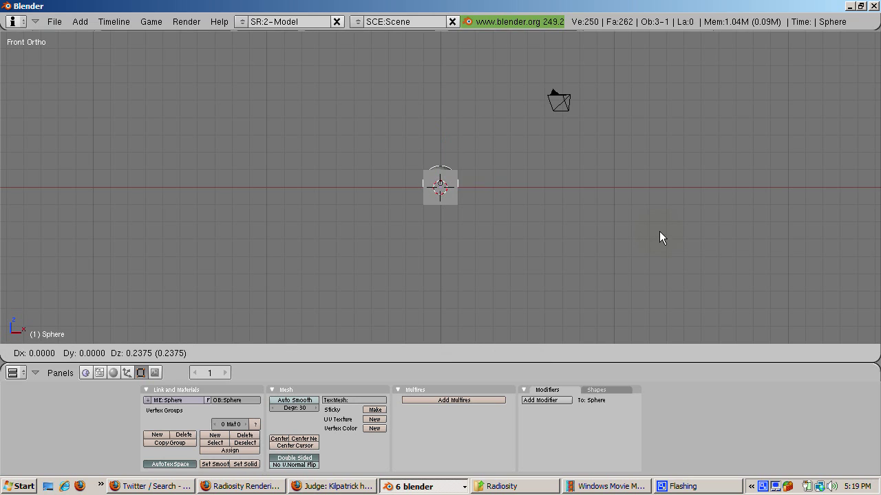
click(659, 152)
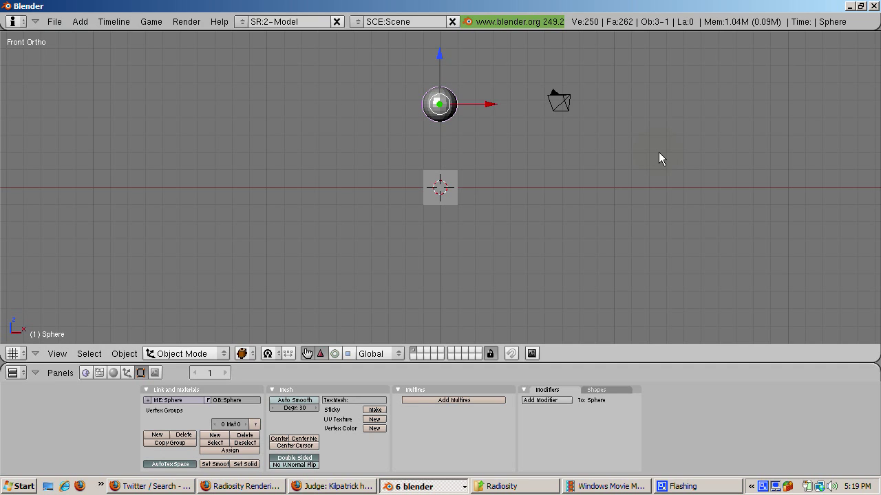
text(s5)
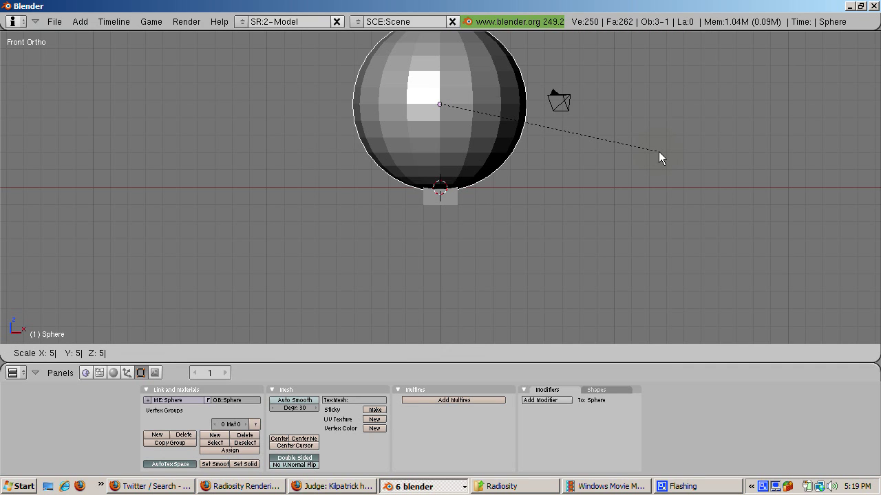
key(Return)
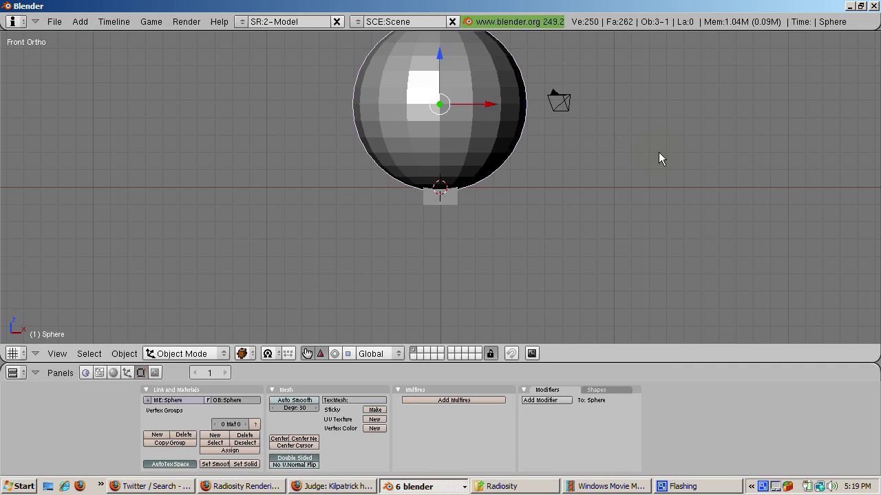
key(g)
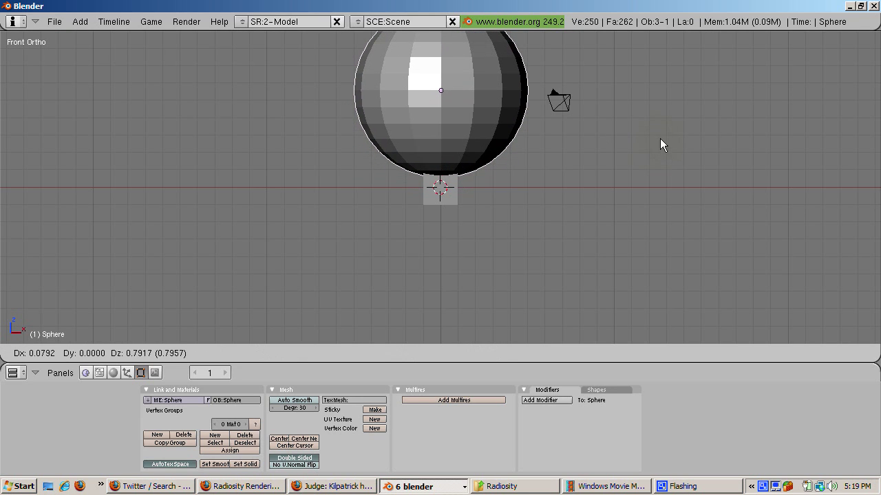
click(659, 141)
- In wireframe Edit Mode, box-select the sphere's lower half and delete its faces, leaving a dome
key(z)
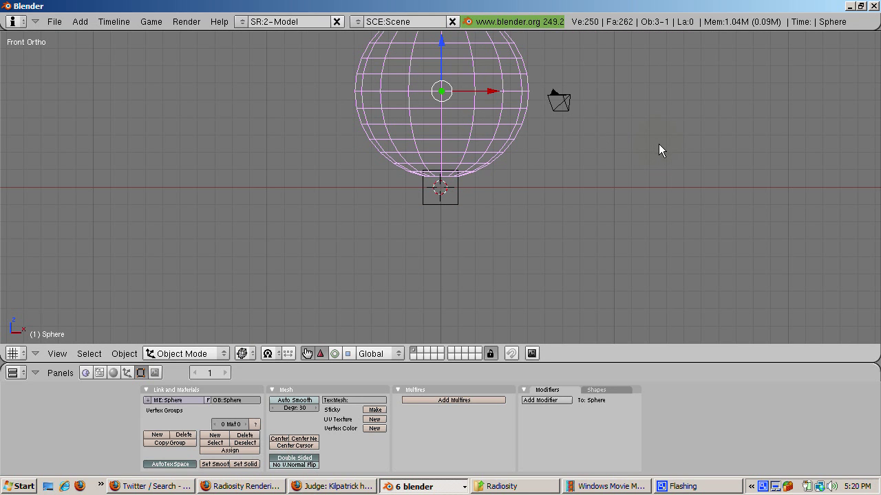
key(Tab)
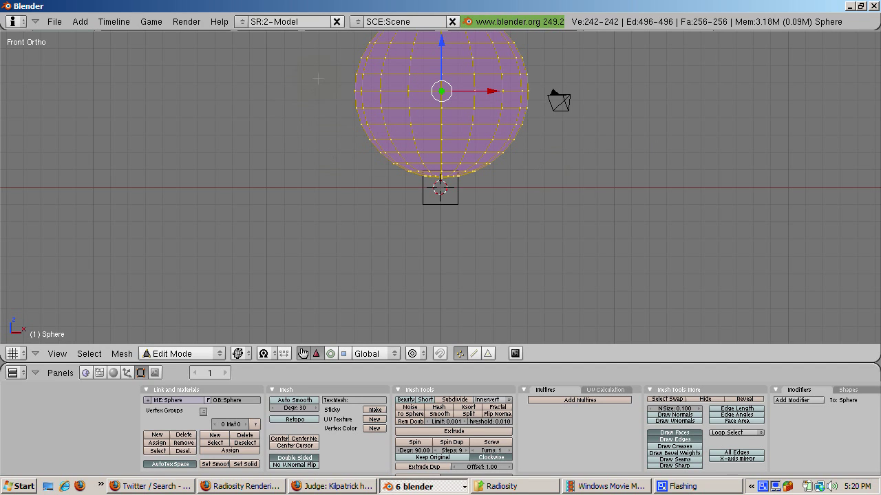
key(a)
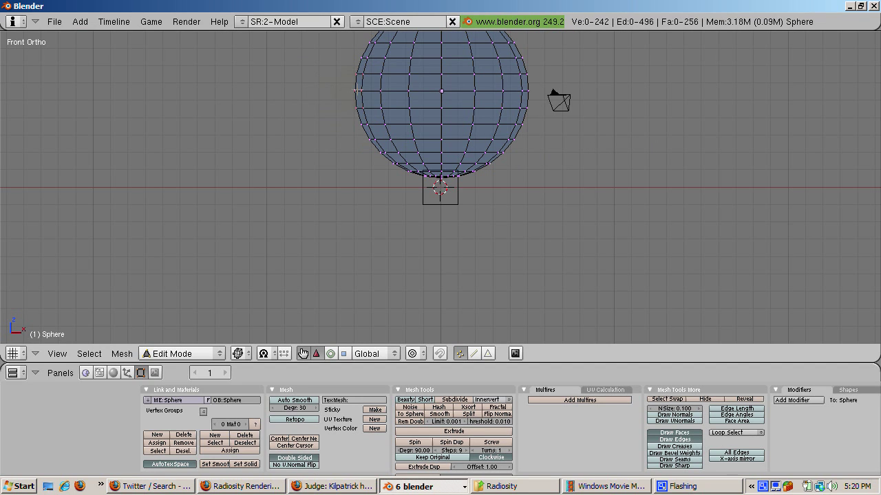
click(346, 88)
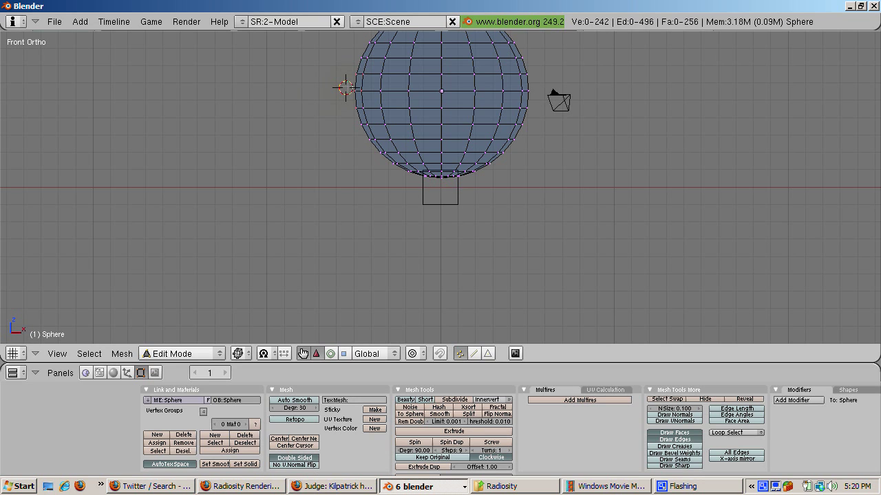
drag(346, 88, 550, 191)
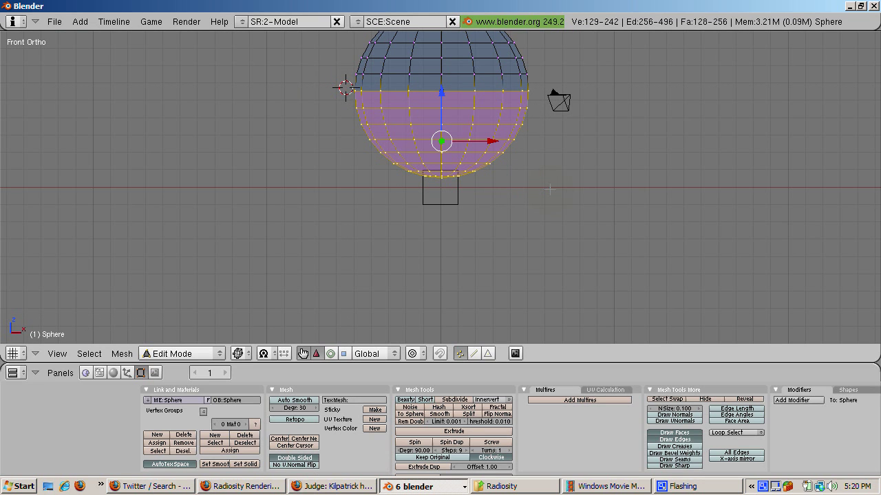
key(x)
key(x)
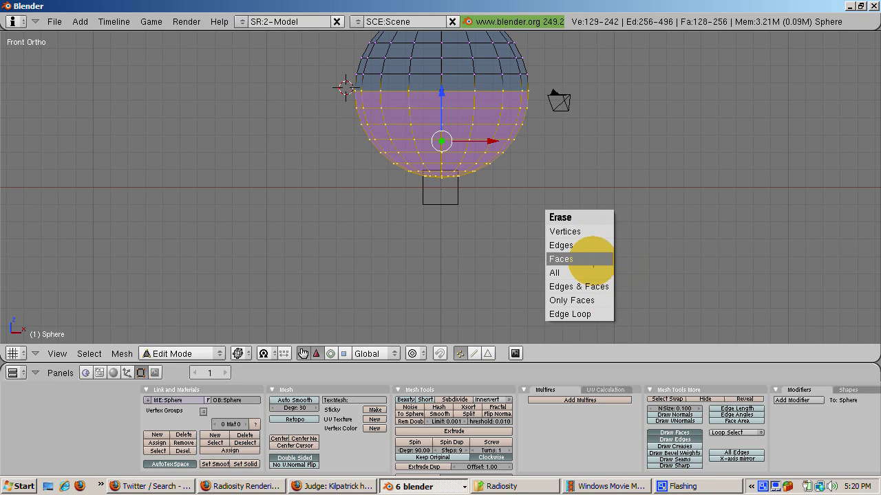
click(594, 258)
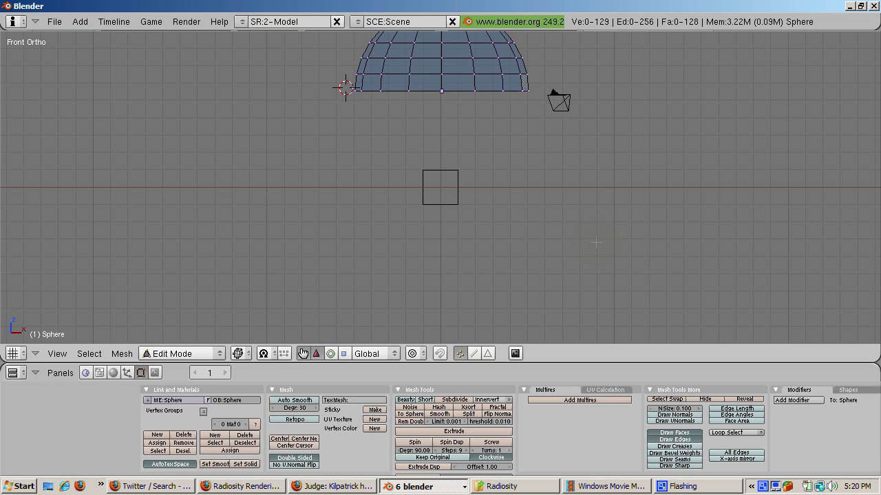
key(F5)
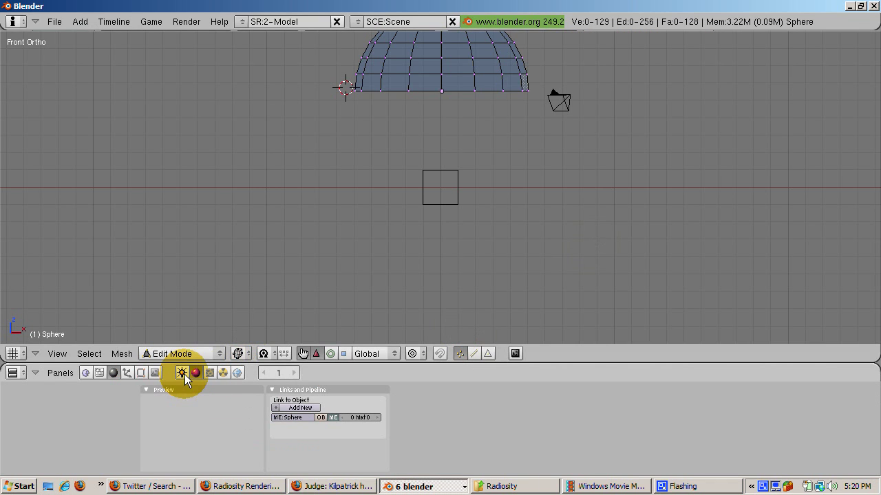
- Add a new material to the dome with R, G and B set to 0.500
click(295, 408)
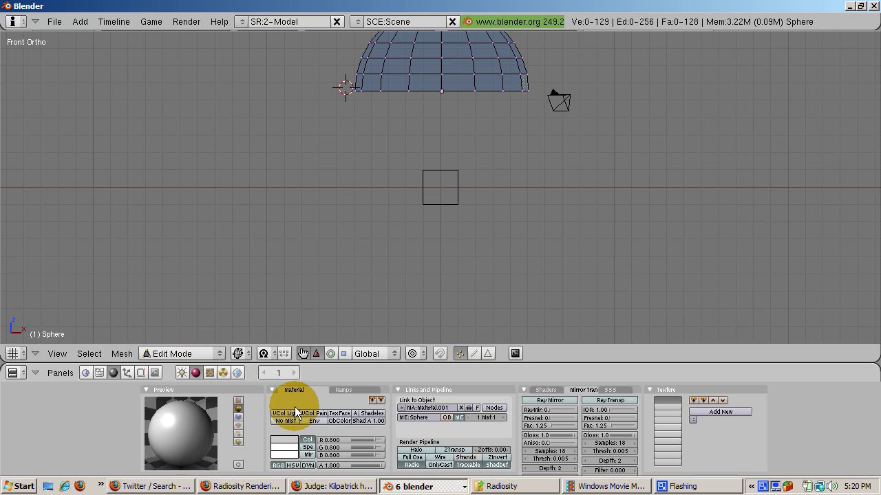
click(331, 440)
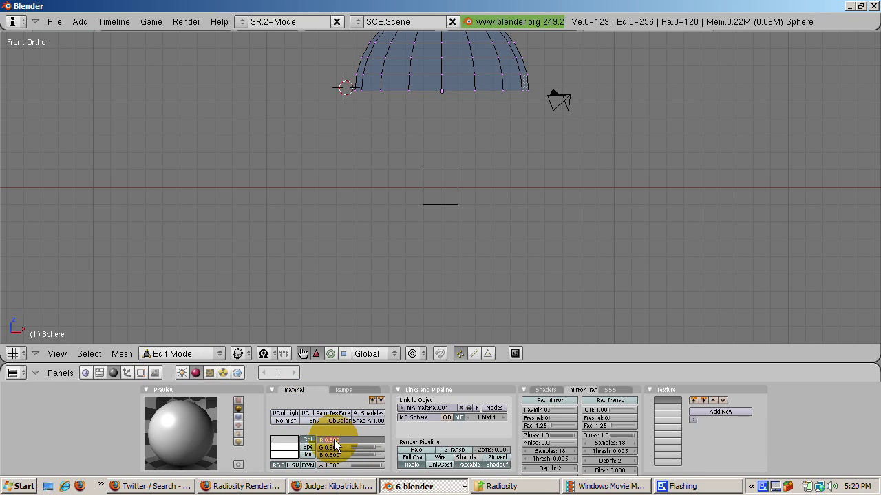
text(0.5)
click(337, 447)
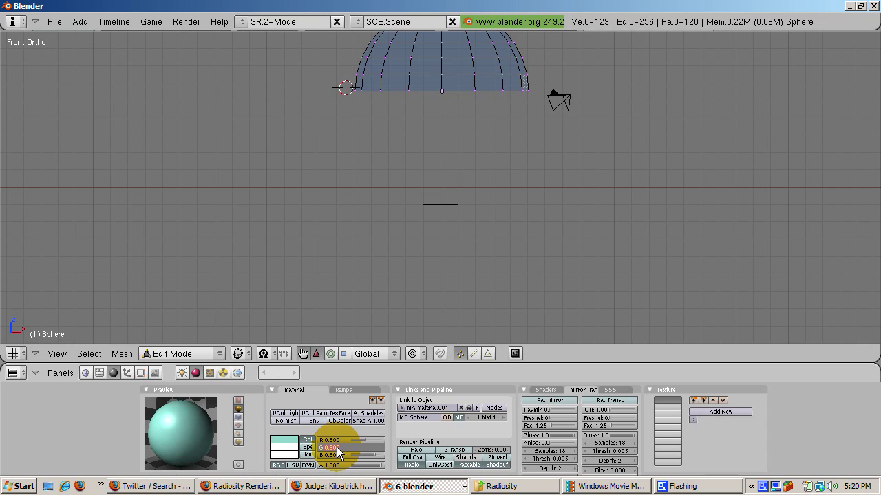
text(0.5)
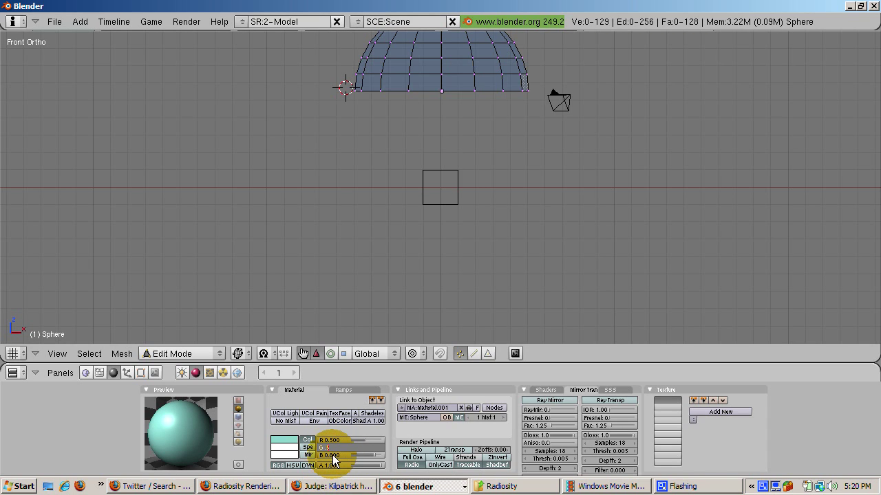
key(Return)
click(332, 456)
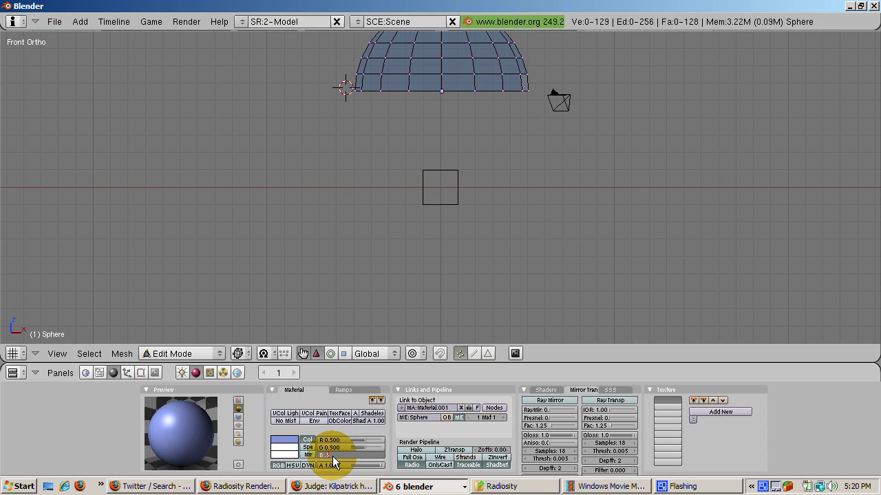
text(.5)
key(Return)
- Set the dome material's Emit value in the Shaders tab
click(546, 390)
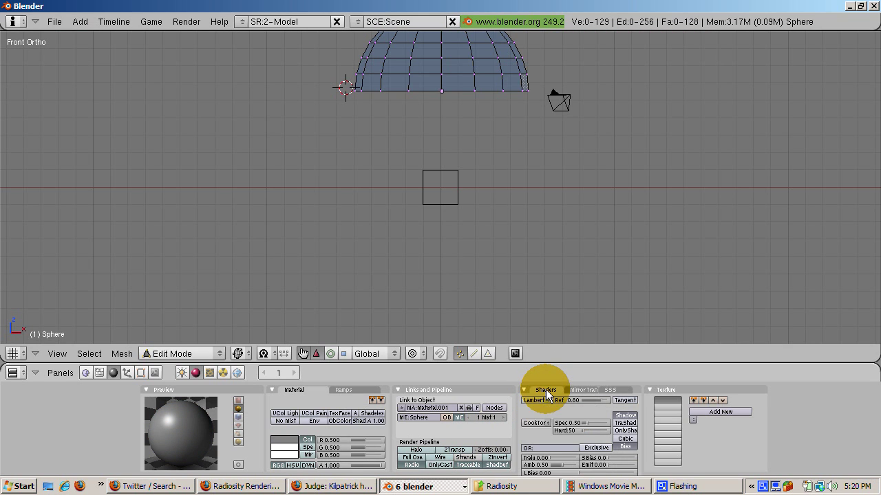
click(596, 465)
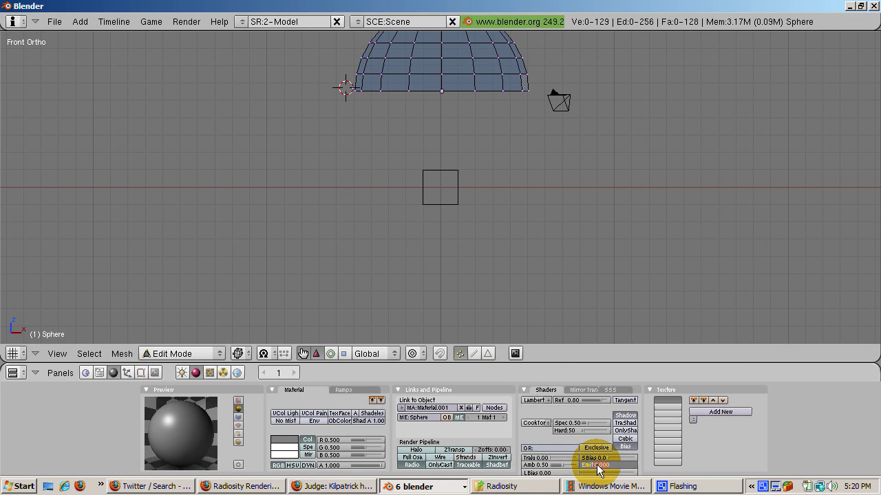
text(.5)
key(Return)
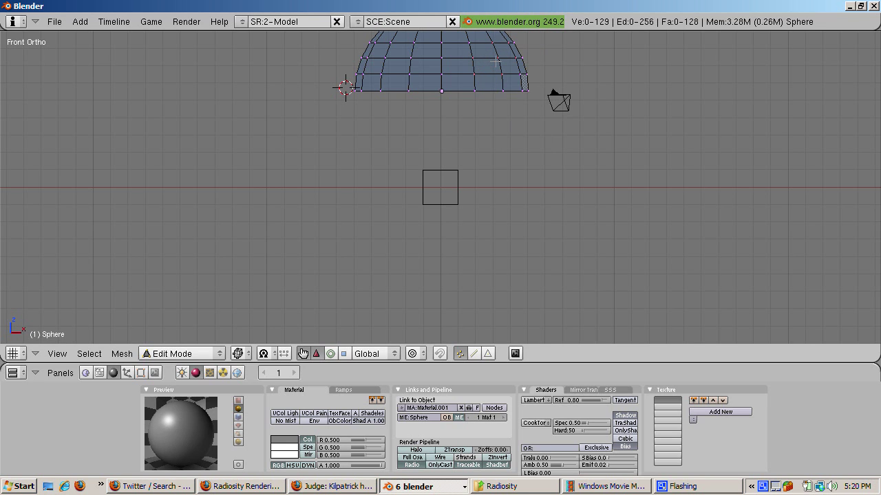
scroll(496, 62, down, 2)
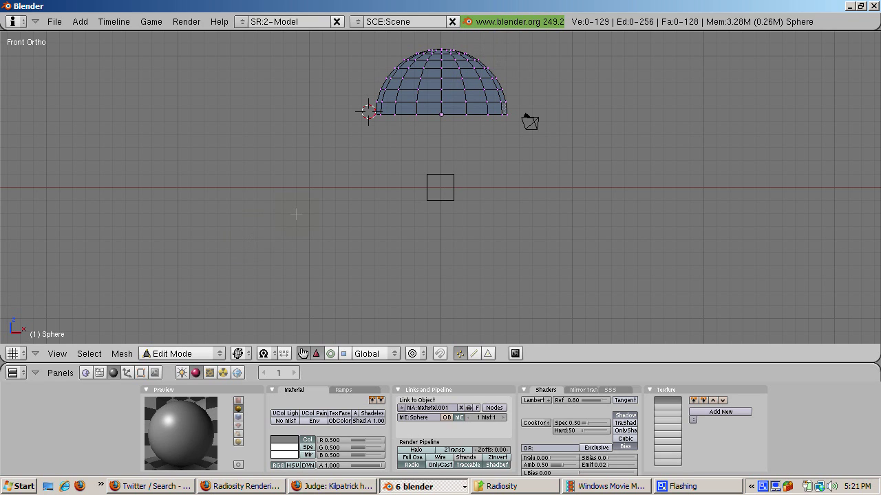
- Display the dome's face normals at a normal size of 1
key(F9)
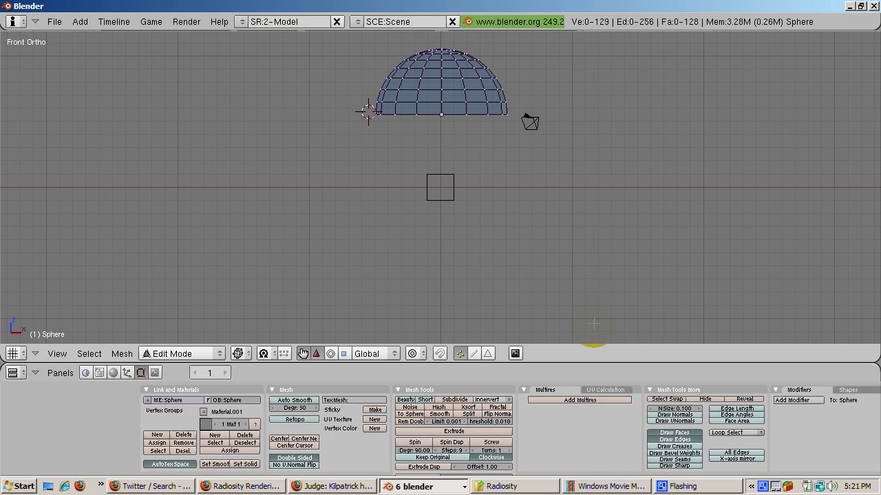
click(686, 415)
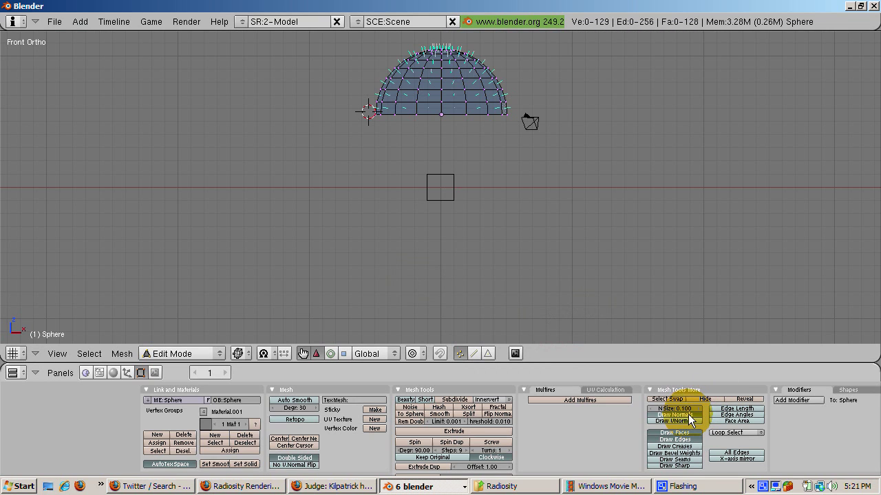
drag(681, 409, 683, 413)
right_click(683, 406)
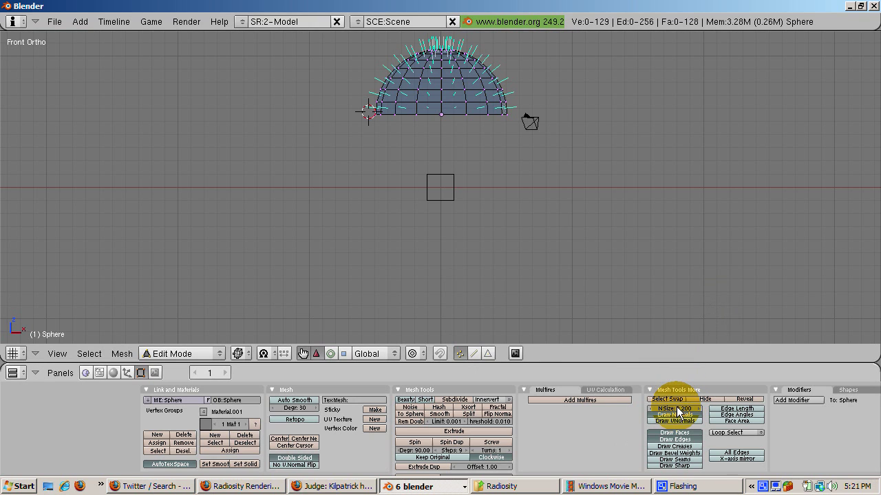
text(1)
key(Return)
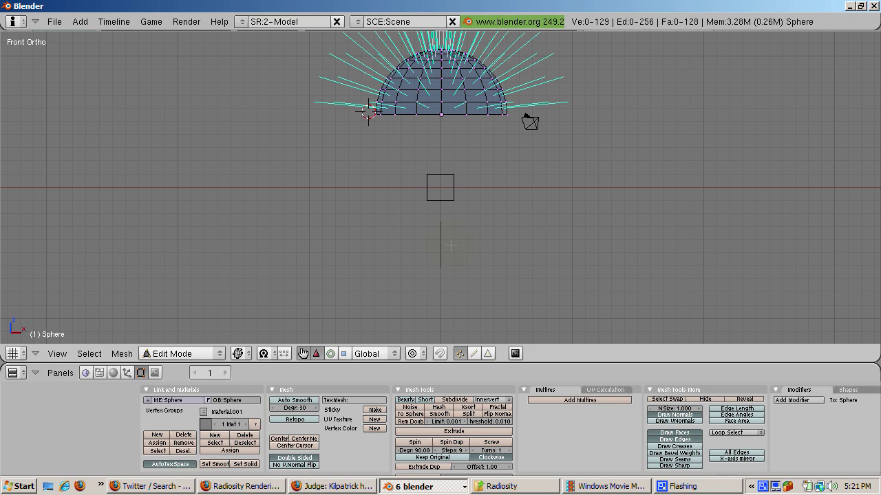
- Select all of the dome's vertices and flip its normals to point inward
key(w)
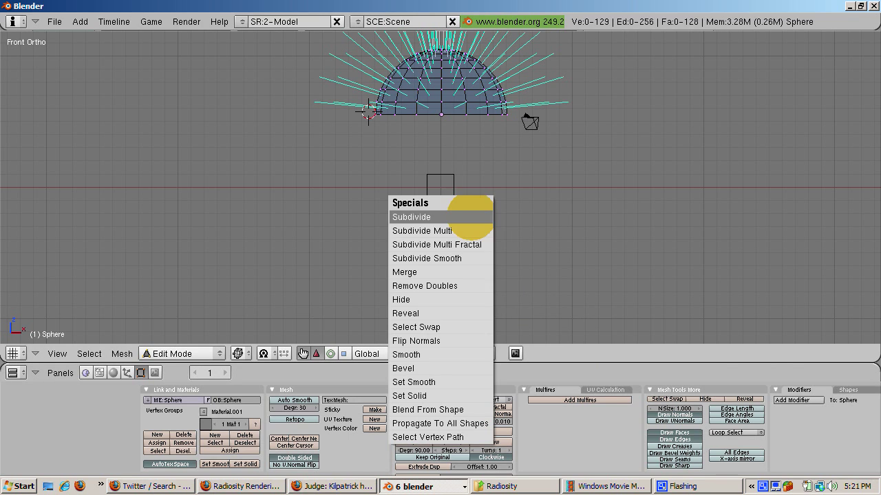
click(416, 340)
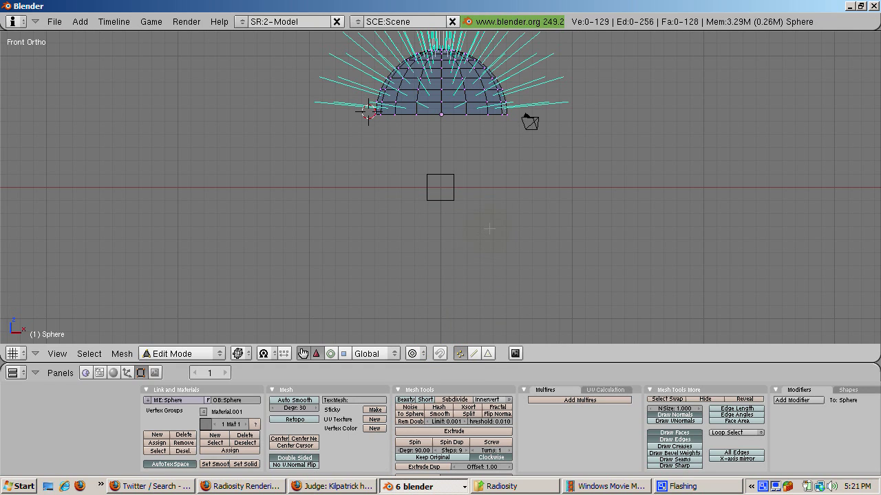
key(a)
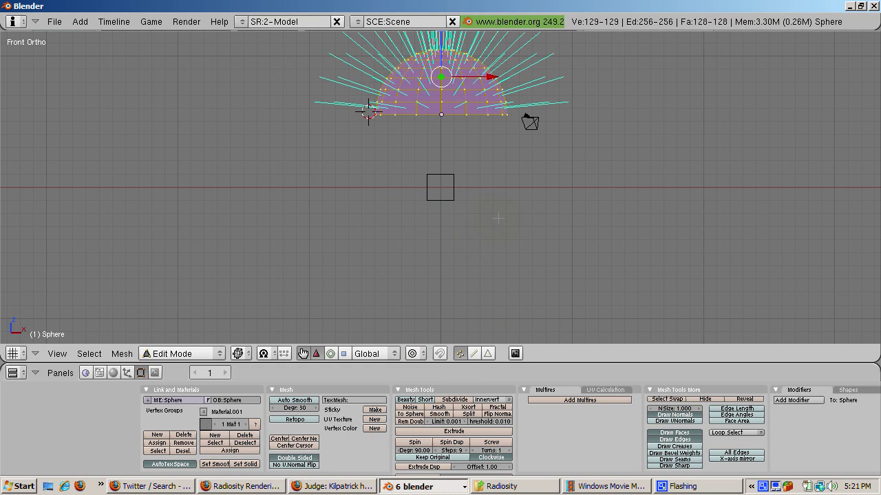
key(w)
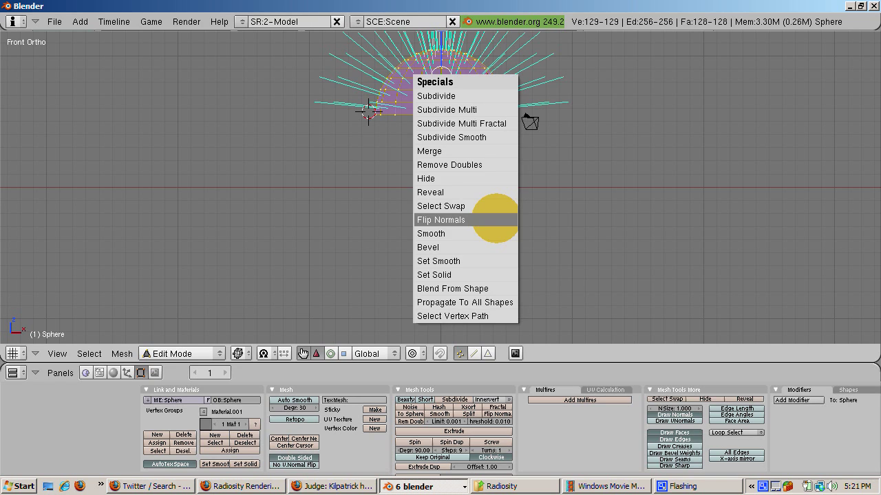
click(494, 219)
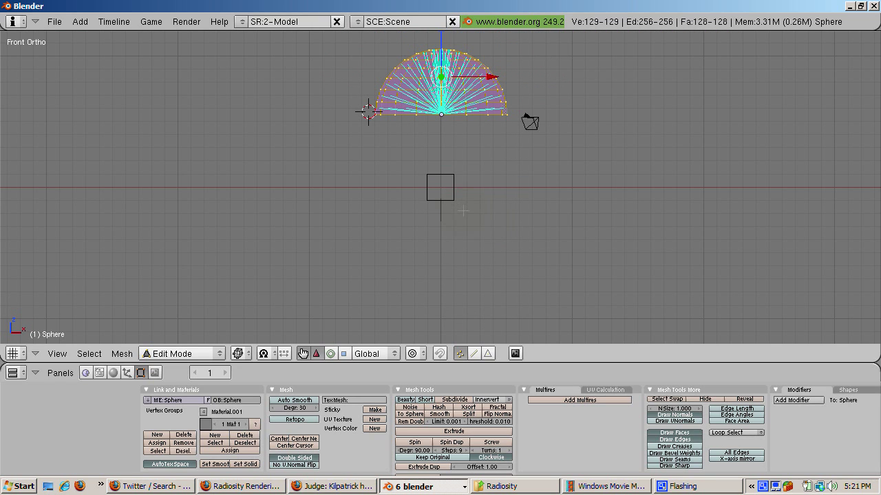
- Enable Ray in the Render panel, then select a single vertex at the dome's edge
key(F10)
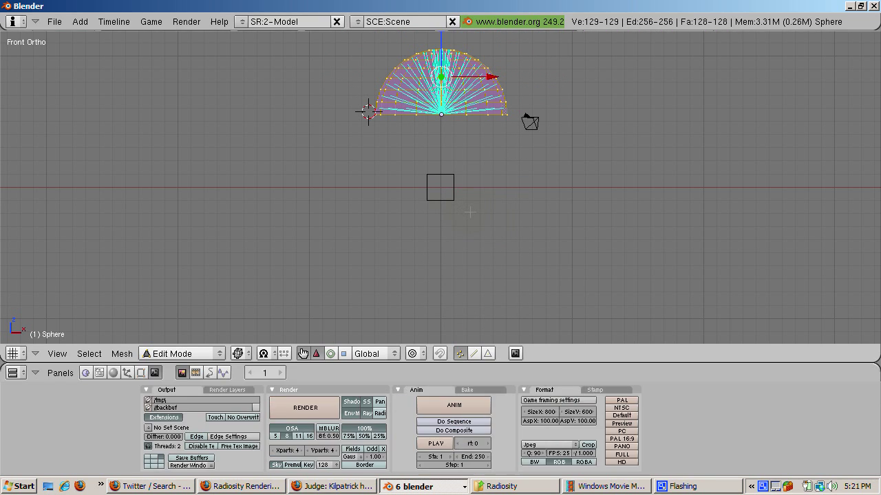
click(368, 406)
click(366, 412)
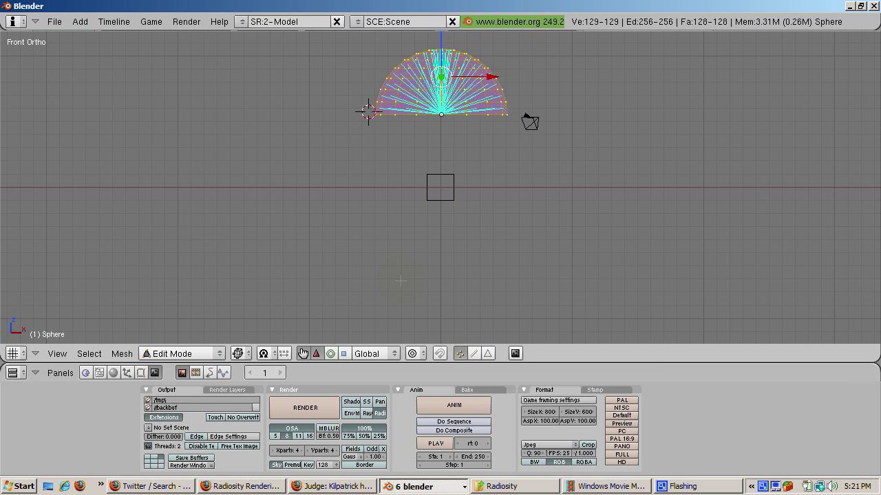
right_click(530, 124)
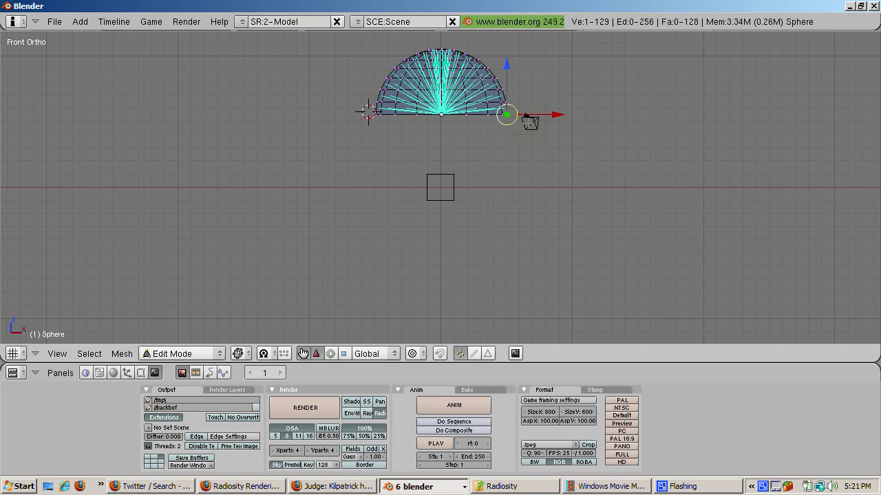
- Return to Object Mode and move the camera slightly lower
key(Tab)
right_click(528, 123)
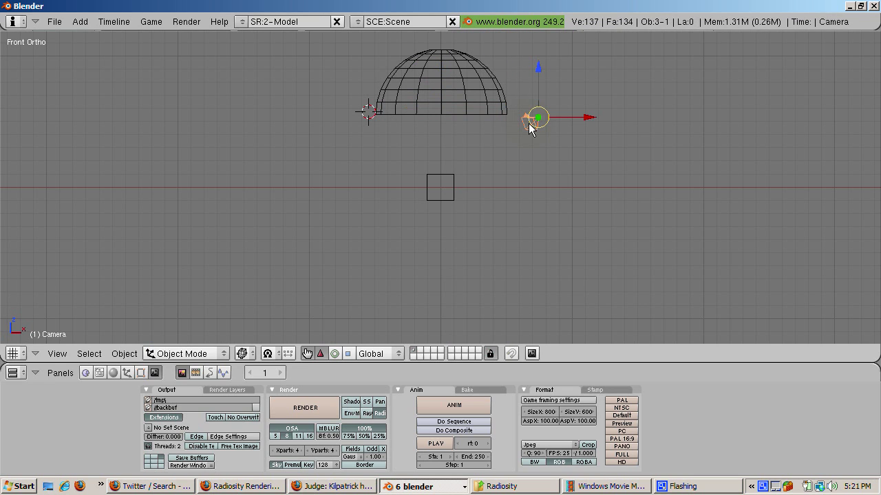
key(g)
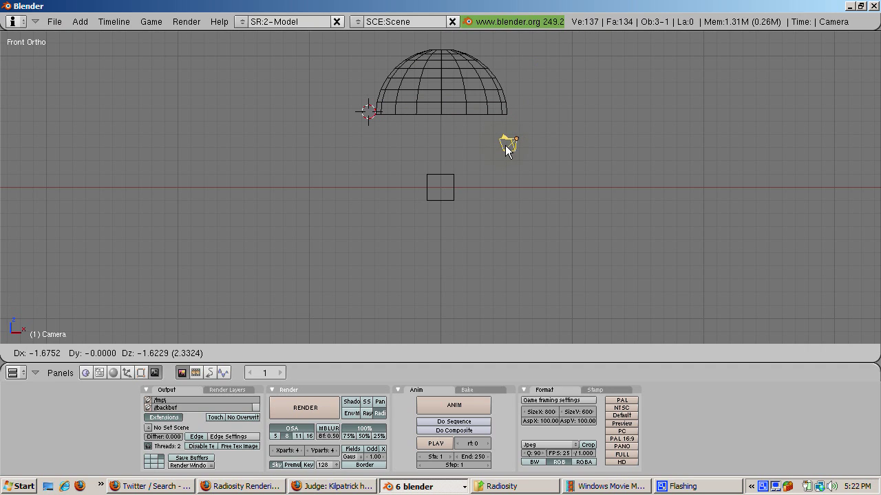
click(505, 150)
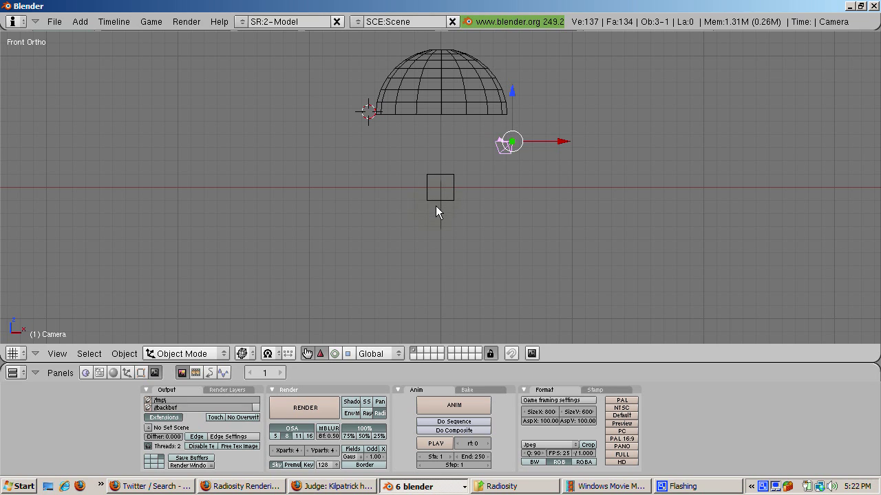
- Add a plane at the cube's base and scale it up five times as a floor
drag(437, 204, 567, 204)
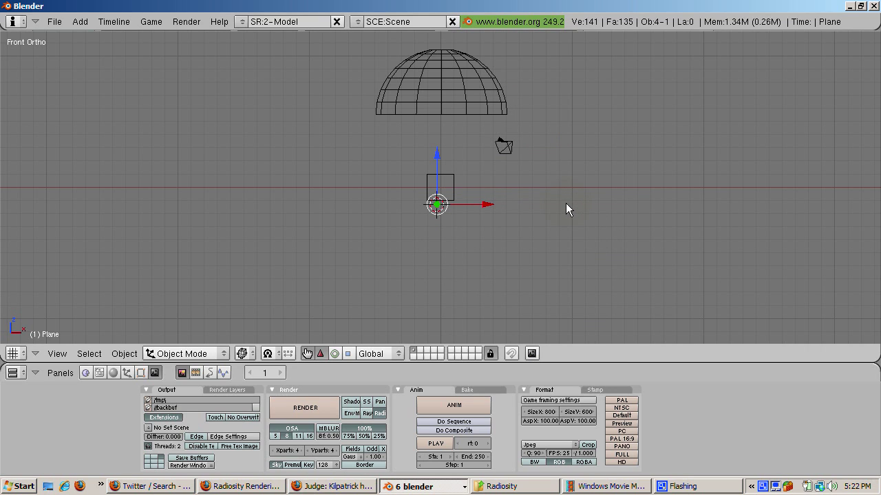
text(s5)
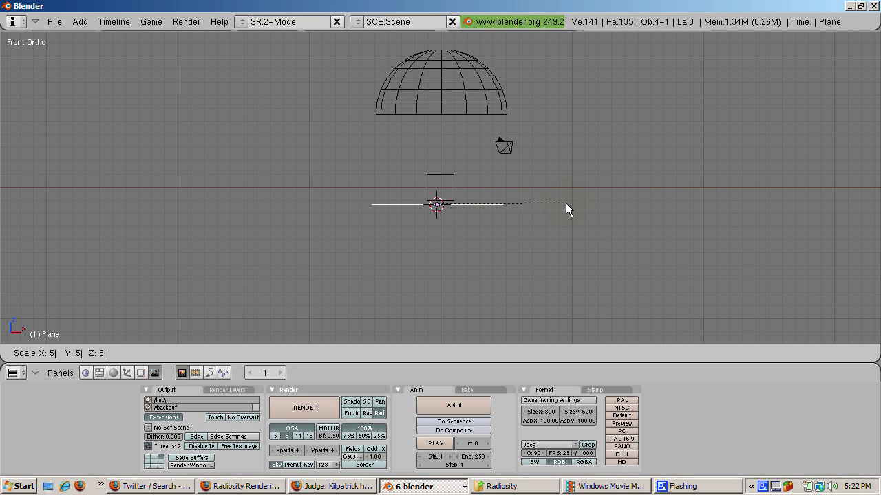
key(Return)
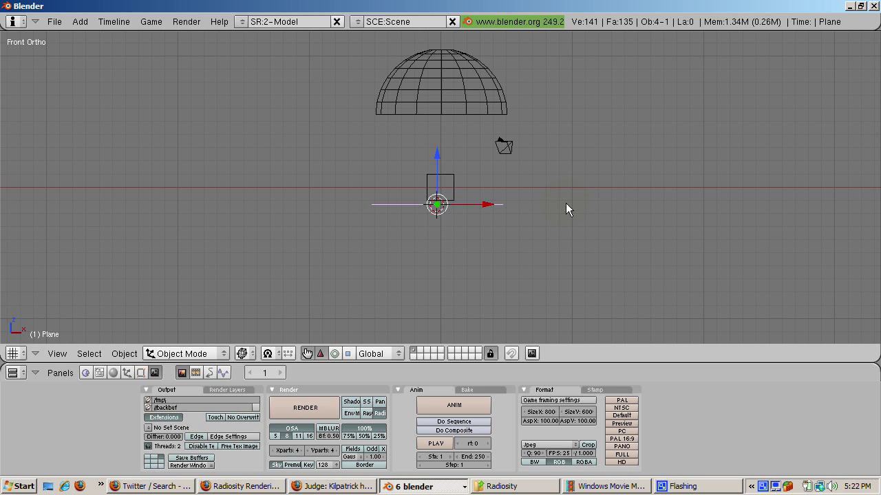
middle_drag(566, 201, 561, 263)
key(KP_1)
- Give the floor plane a new white material, Material.002, with R, G and B at 1.000
key(F5)
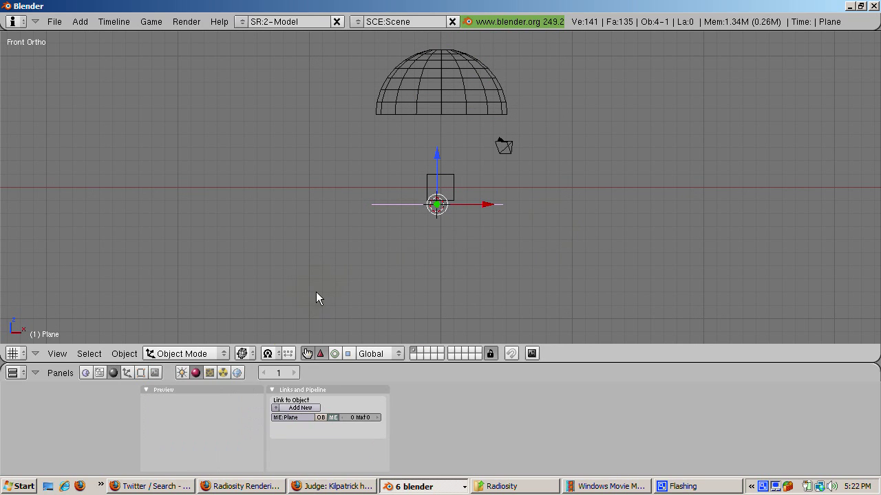
click(289, 409)
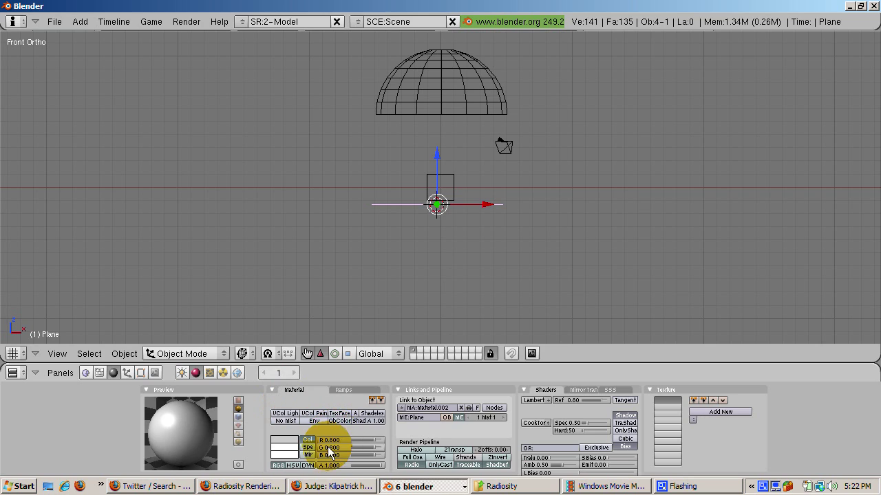
drag(375, 440, 383, 440)
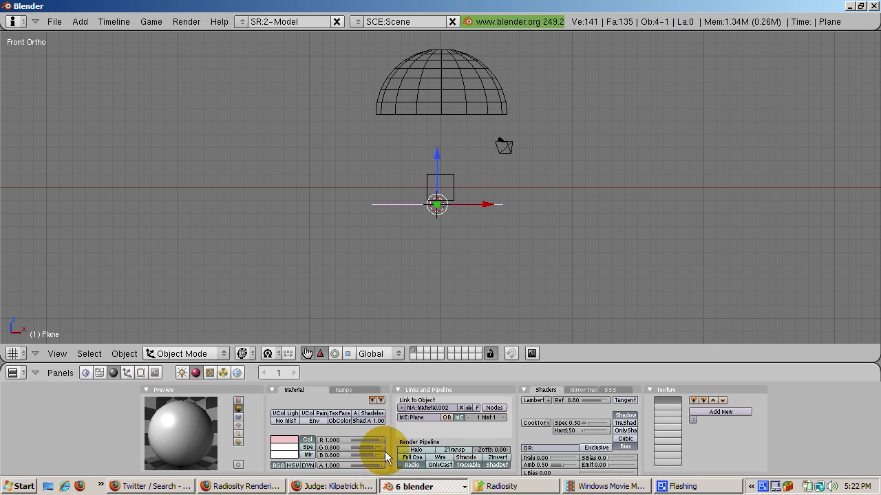
drag(373, 448, 388, 453)
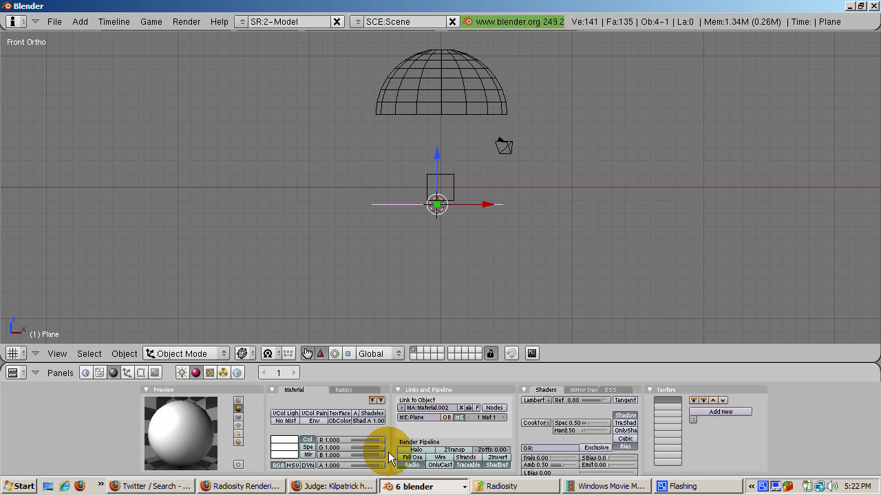
click(142, 373)
- Flip the floor plane's normals in Edit Mode and return to Object Mode
key(Tab)
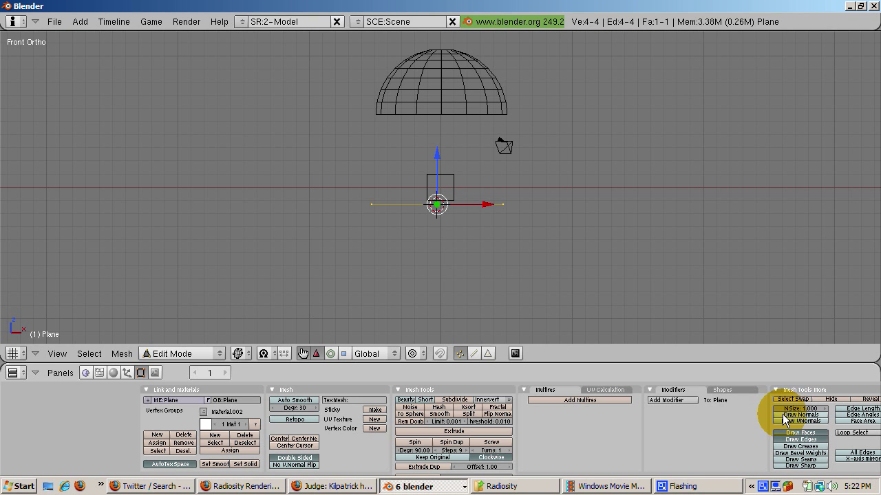
middle_drag(616, 222, 620, 228)
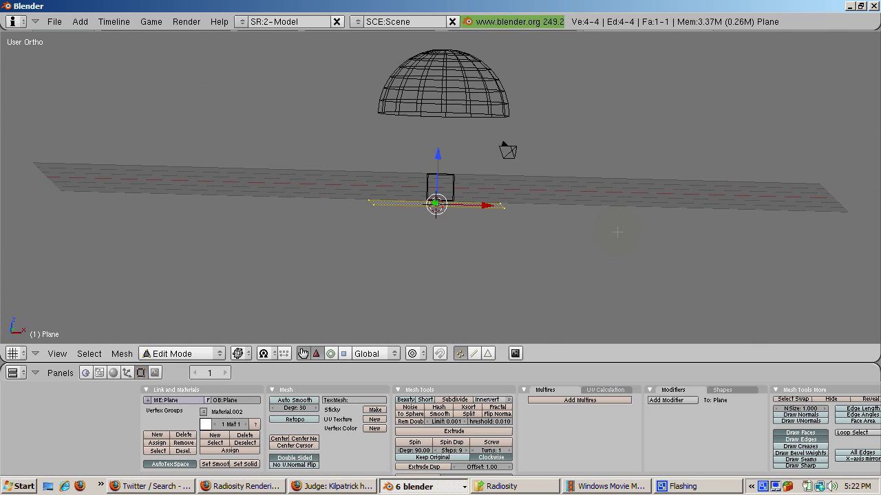
key(KP_1)
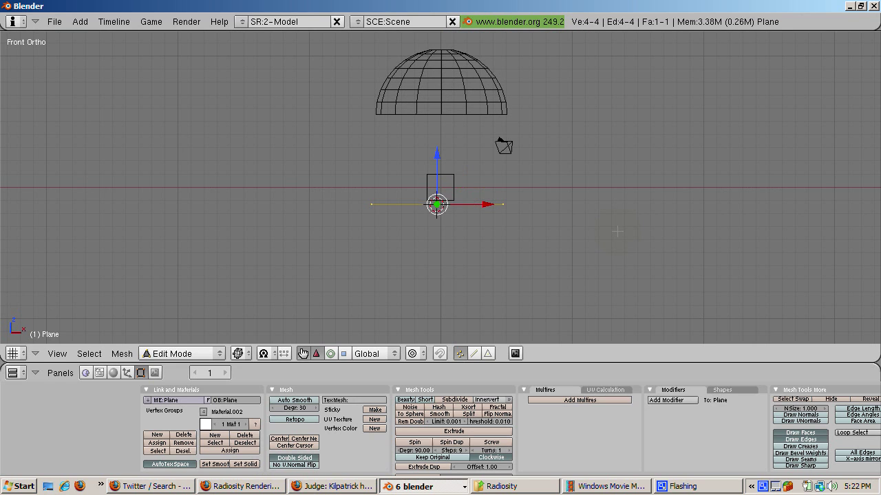
key(w)
click(611, 232)
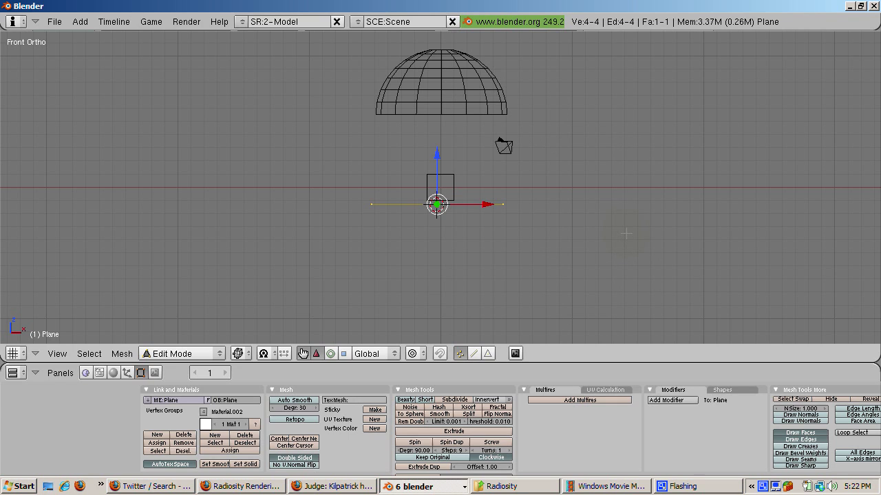
key(Tab)
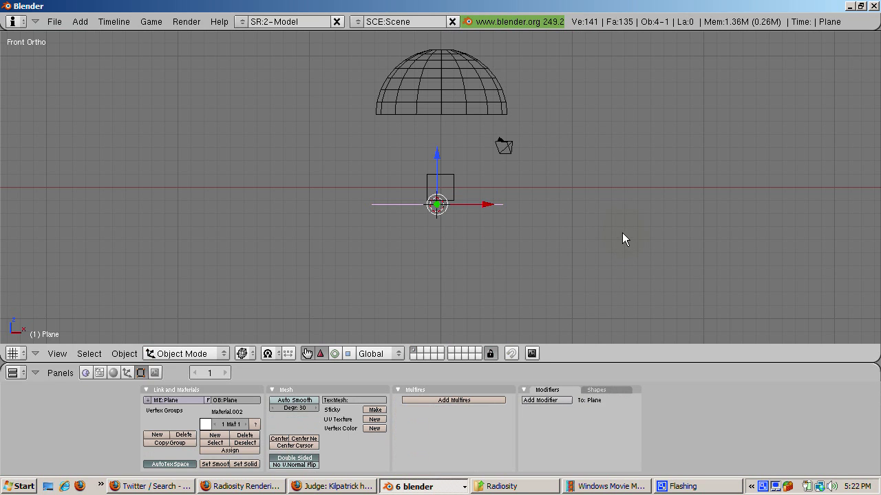
- Select the cube and set its material colour to R 0, G 0, B 1.000
right_click(454, 176)
click(185, 365)
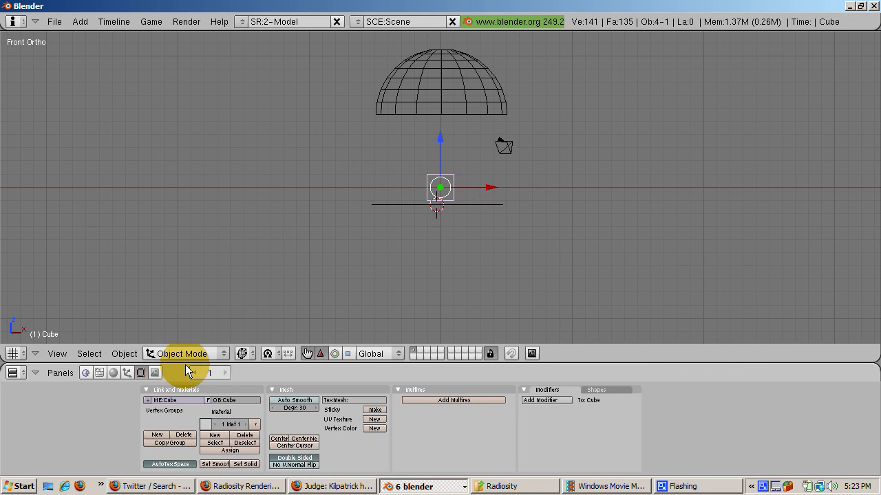
click(113, 372)
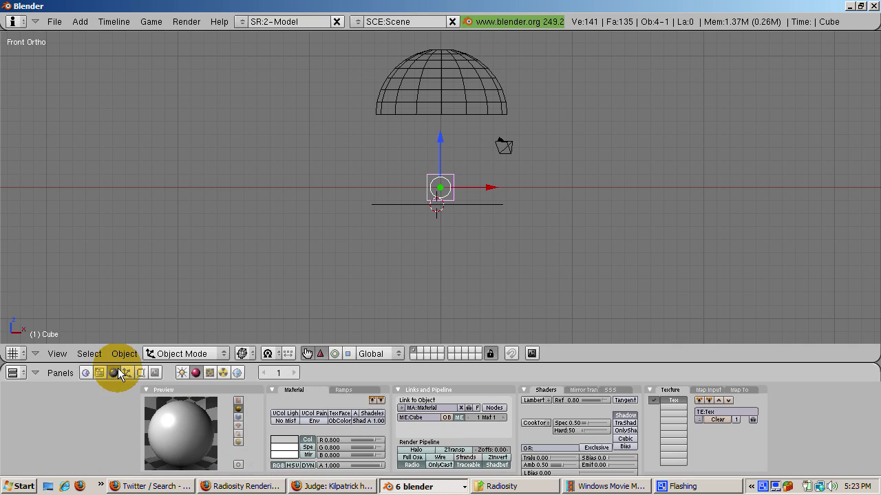
click(328, 440)
text(0)
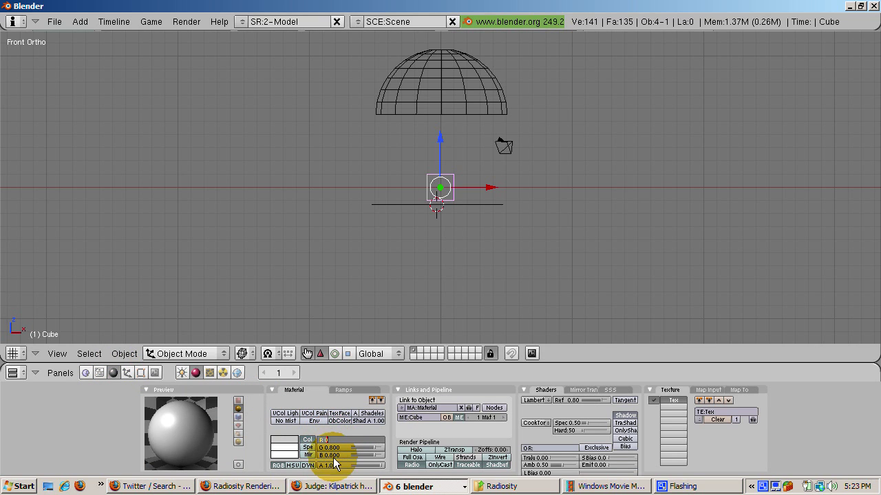
click(335, 448)
text(0)
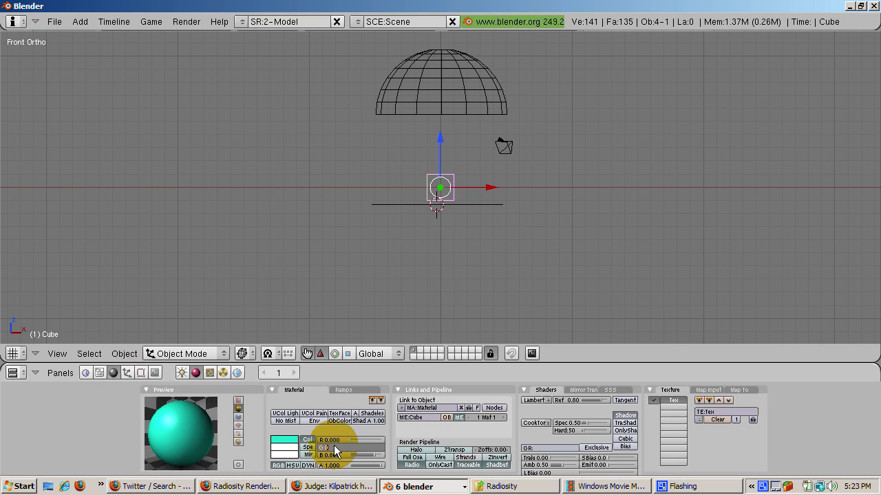
key(Return)
click(333, 458)
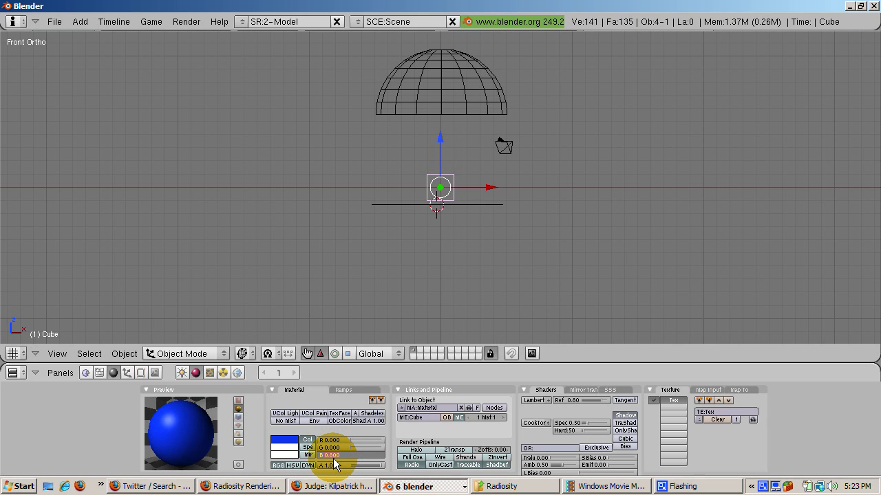
key(Return)
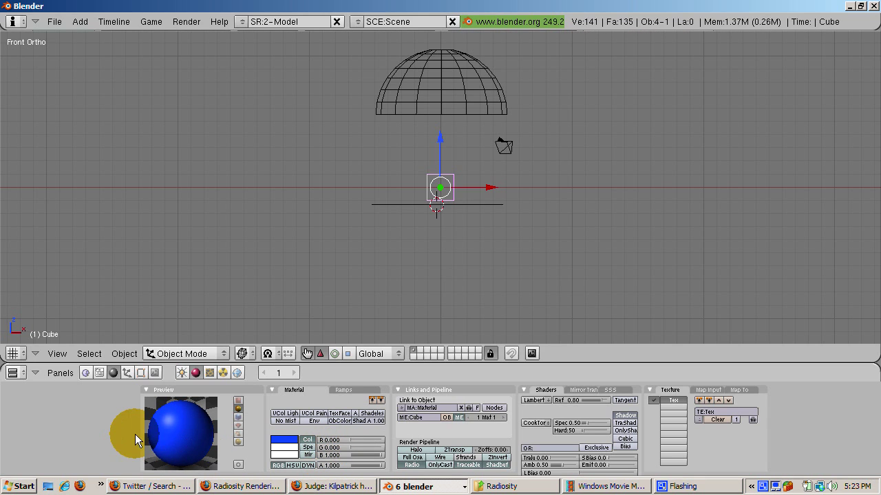
click(140, 373)
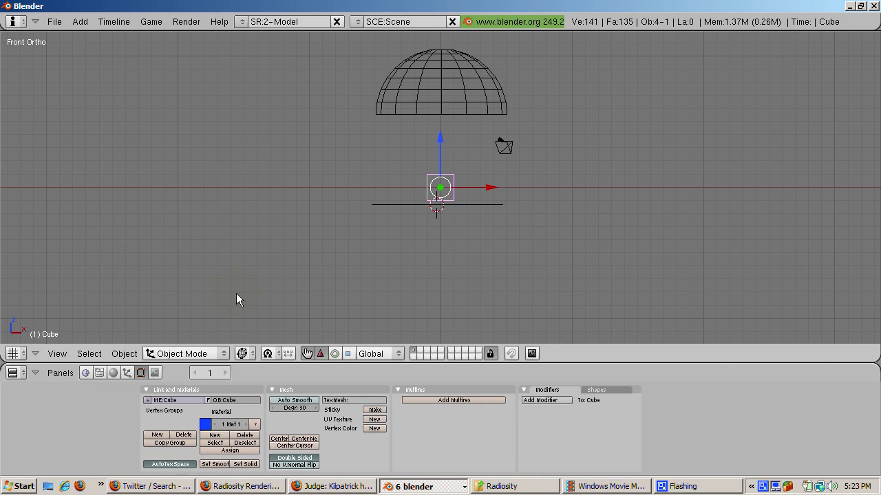
- Show the cube's face normals, disable the transform widget, and place the 3D cursor below the plane
key(Tab)
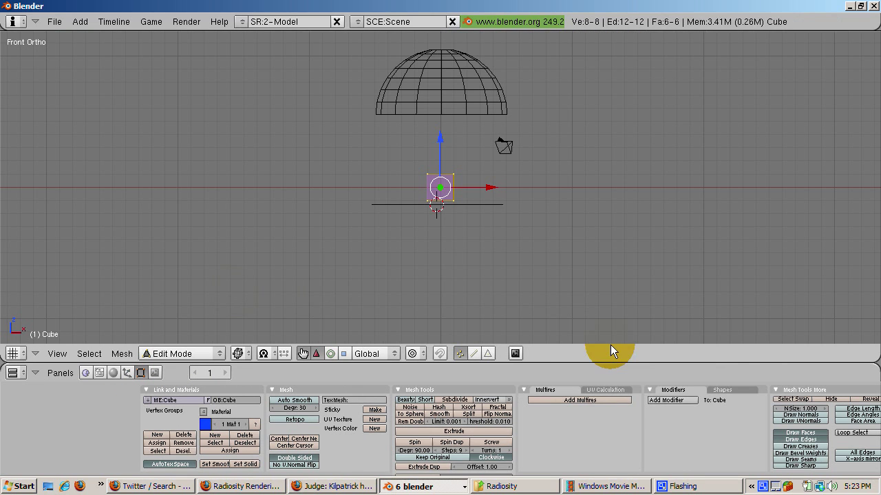
click(785, 416)
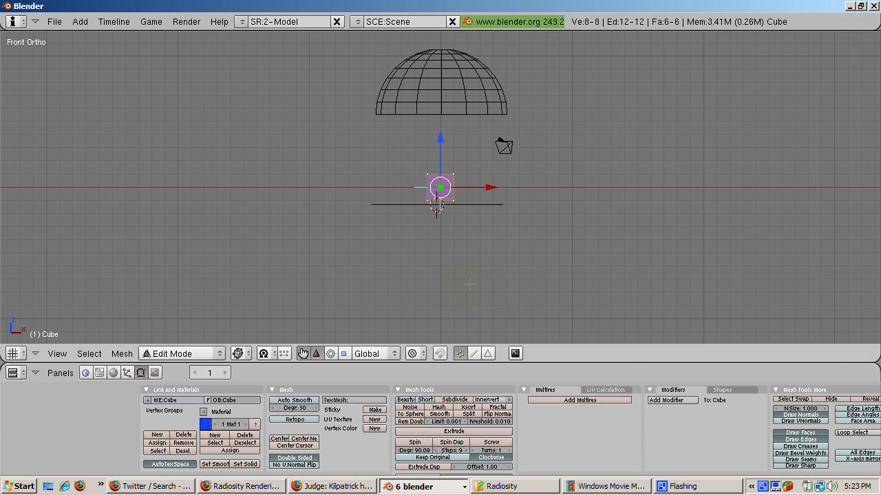
click(304, 354)
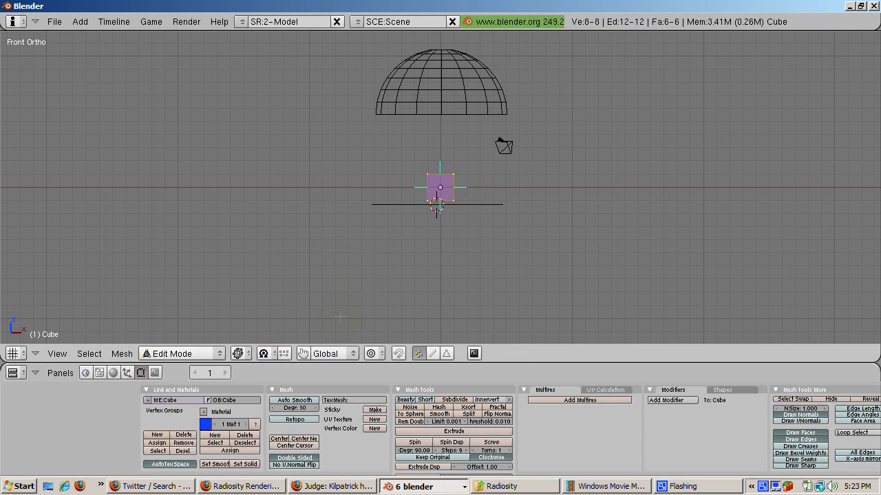
click(416, 255)
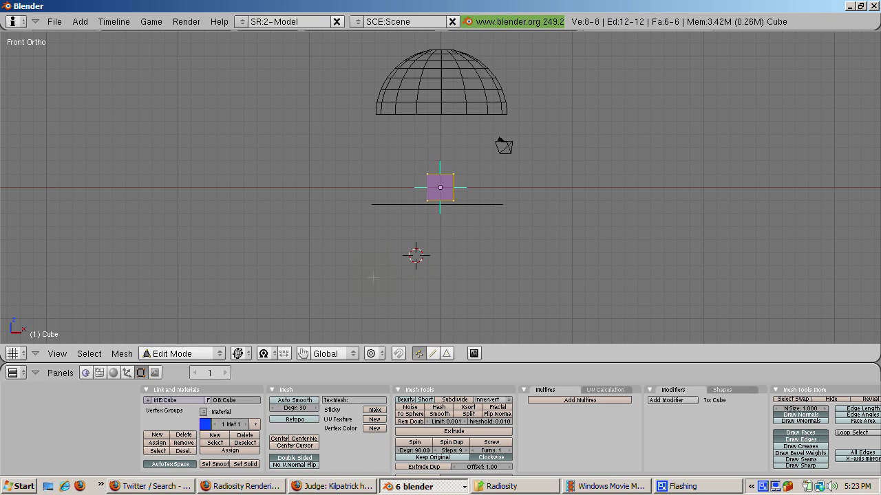
key(Tab)
click(113, 372)
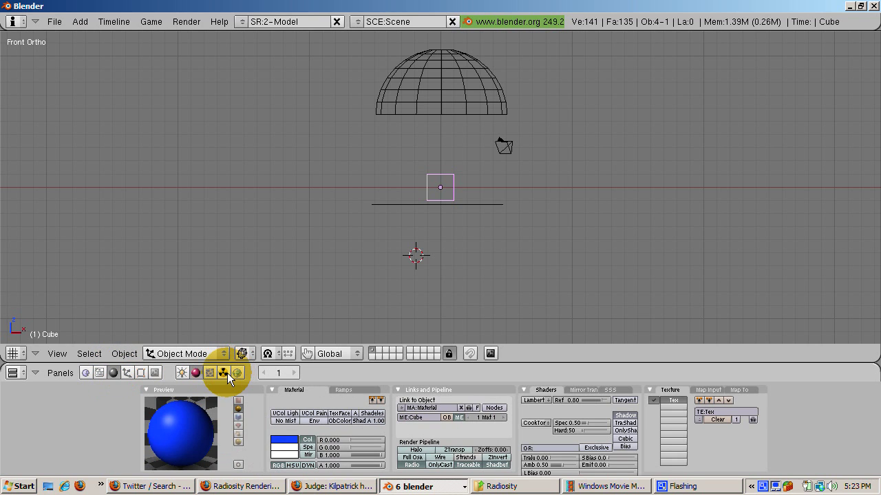
- Set radiosity to Gouraud, add the ground plane and hemisphere to the cube selection, and collect meshes
click(224, 373)
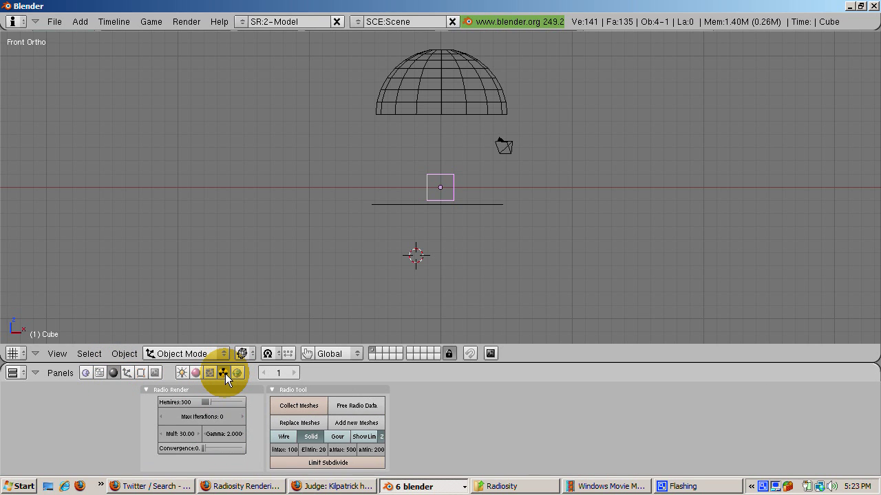
click(338, 440)
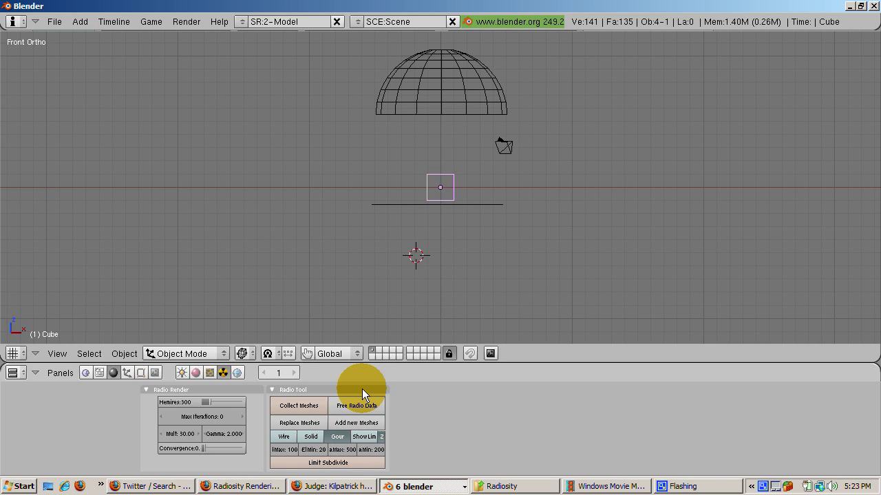
shift+right_click(415, 206)
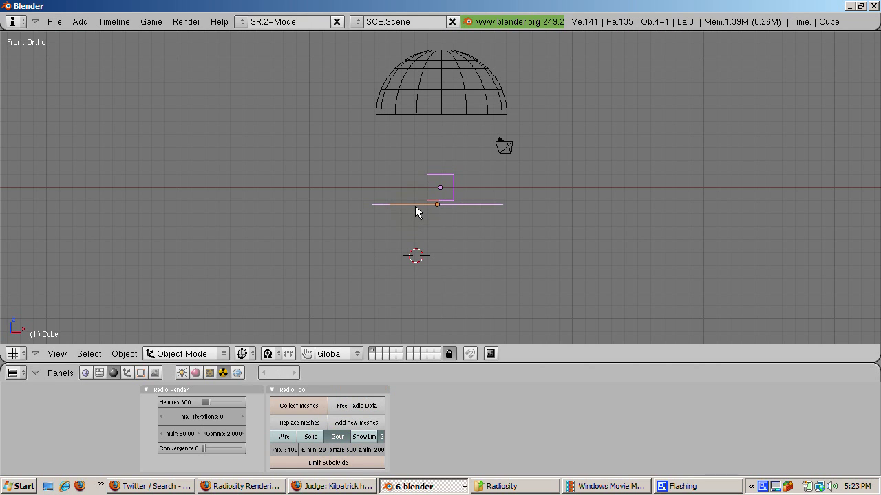
shift+right_click(439, 71)
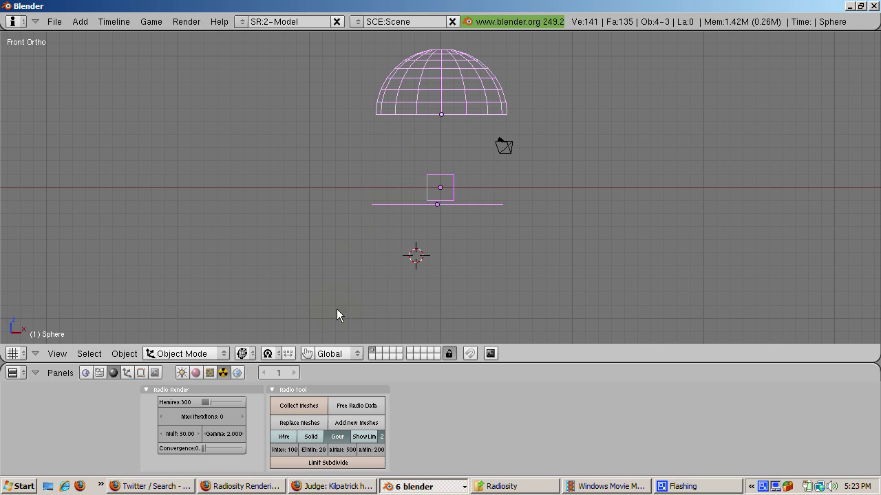
click(294, 410)
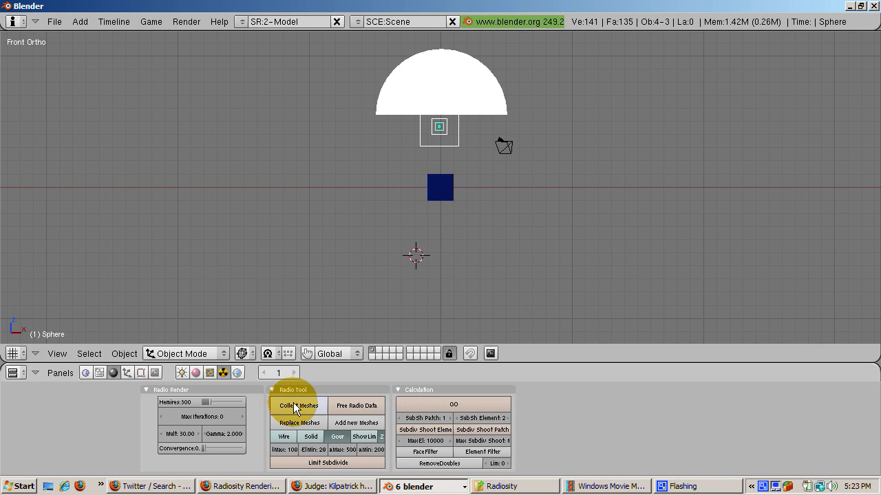
- Compute the radiosity solution with GO, then bring the main Blender window back to the front
click(433, 406)
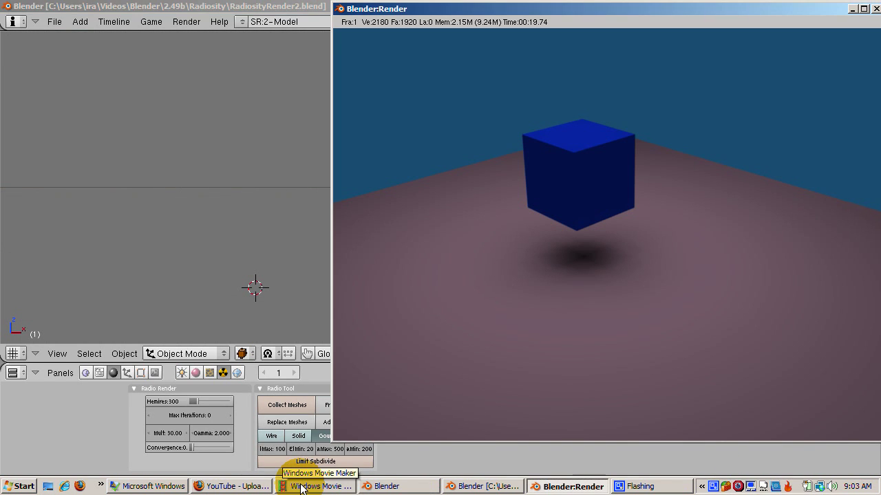
click(477, 487)
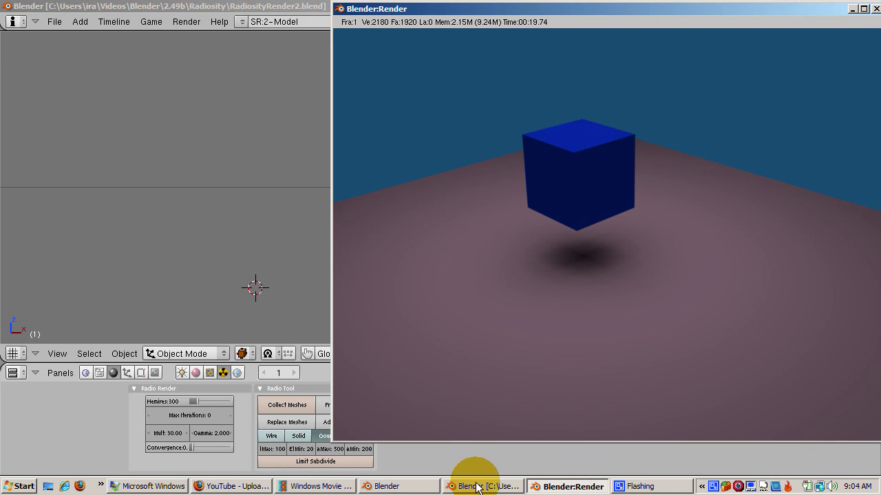
click(477, 487)
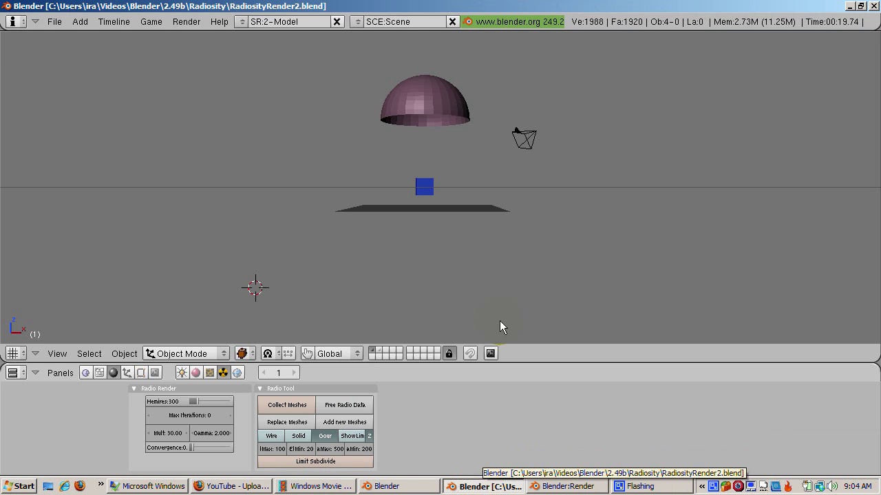
- Place the cursor beside the blue cube, free the radiosity data, and add a Monkey mesh there
click(456, 182)
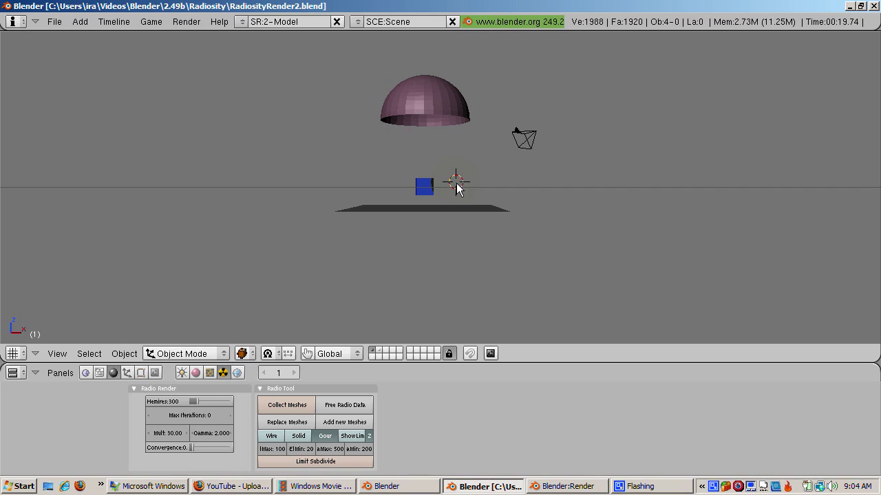
click(345, 406)
drag(472, 203, 610, 315)
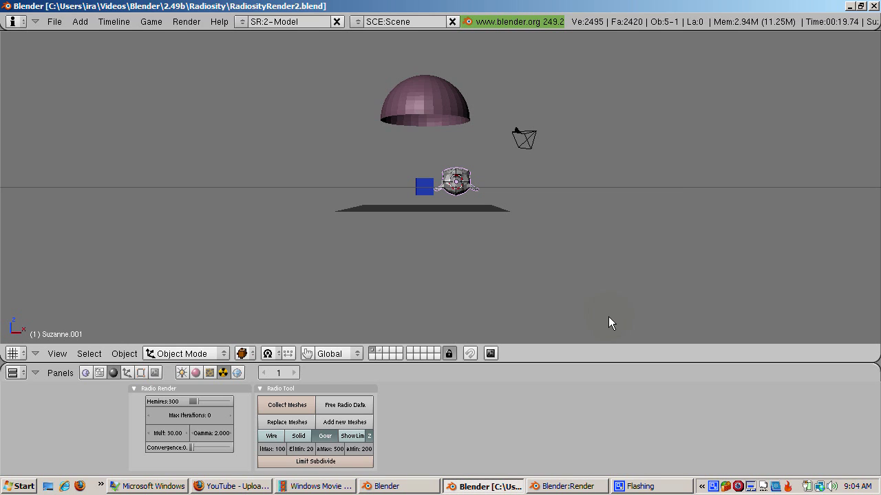
- Add a new material to the monkey with colour R 1.000, G 1.000, B 0.000
click(195, 373)
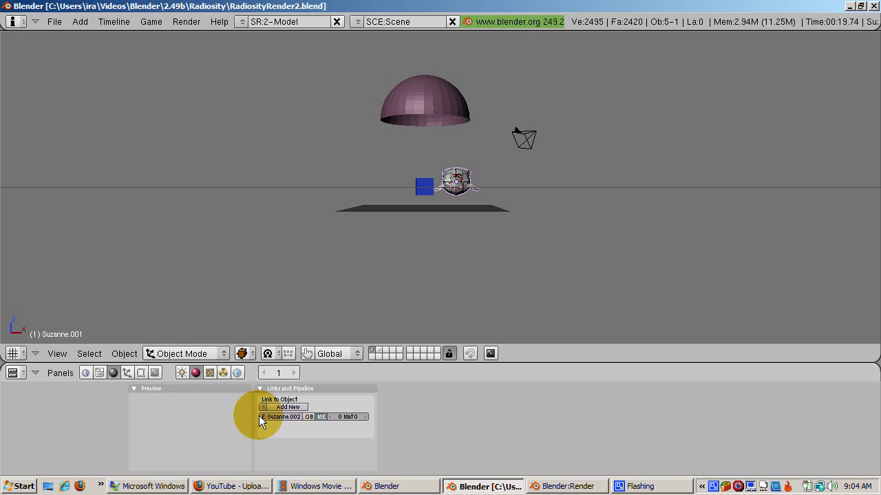
click(280, 406)
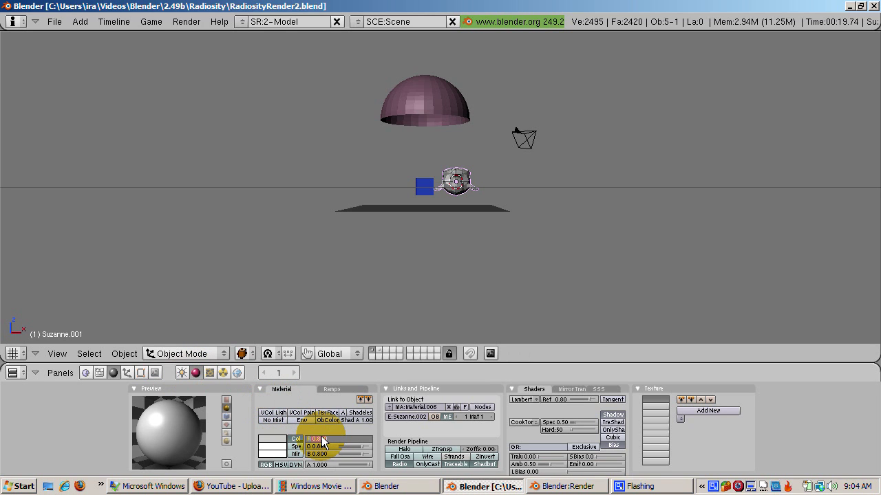
text(1)
key(Return)
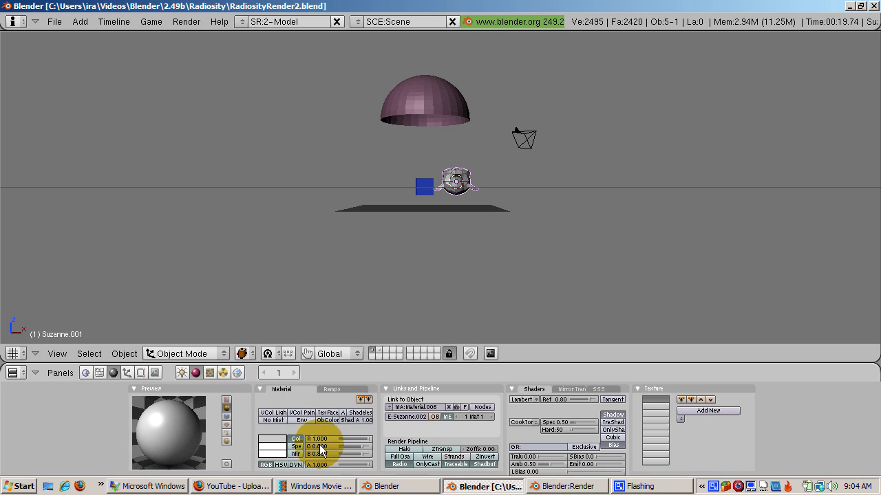
click(319, 446)
text(1)
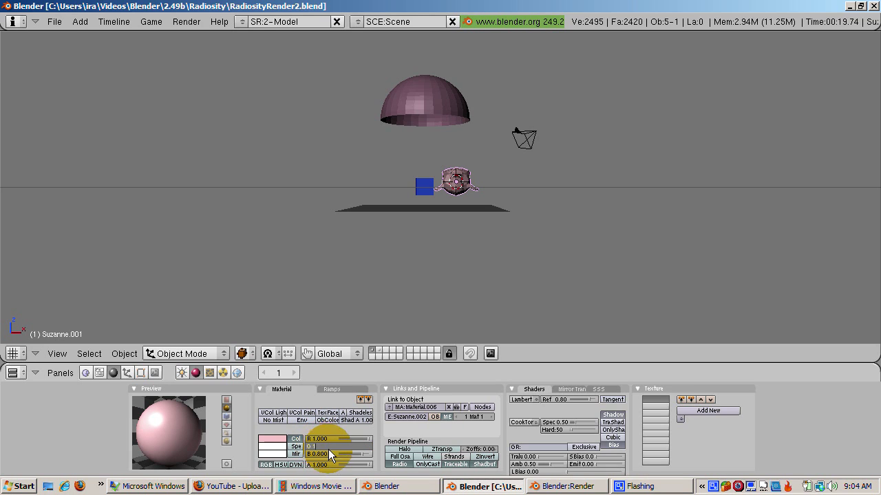
key(Return)
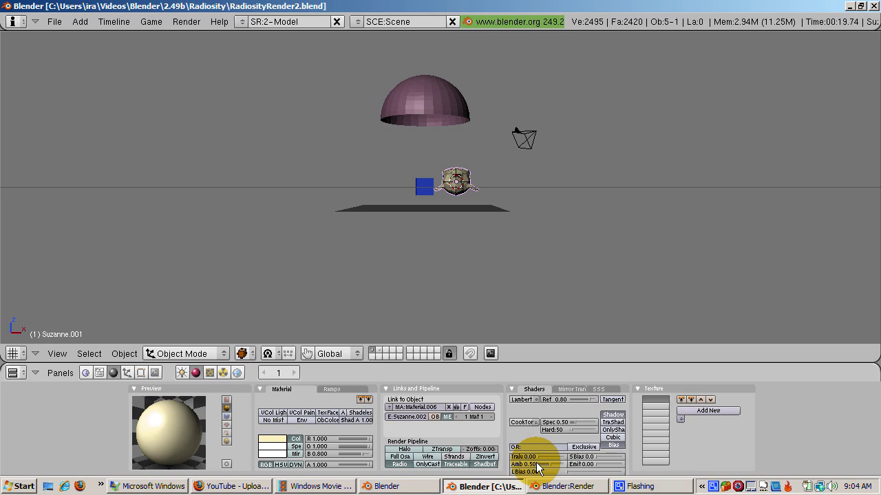
click(328, 458)
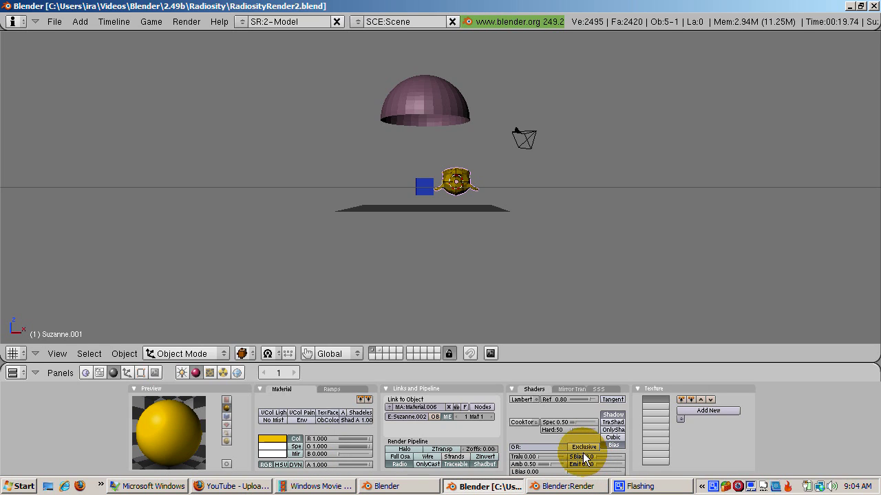
- Set the monkey's shading to smooth from the Editing buttons
key(Tab)
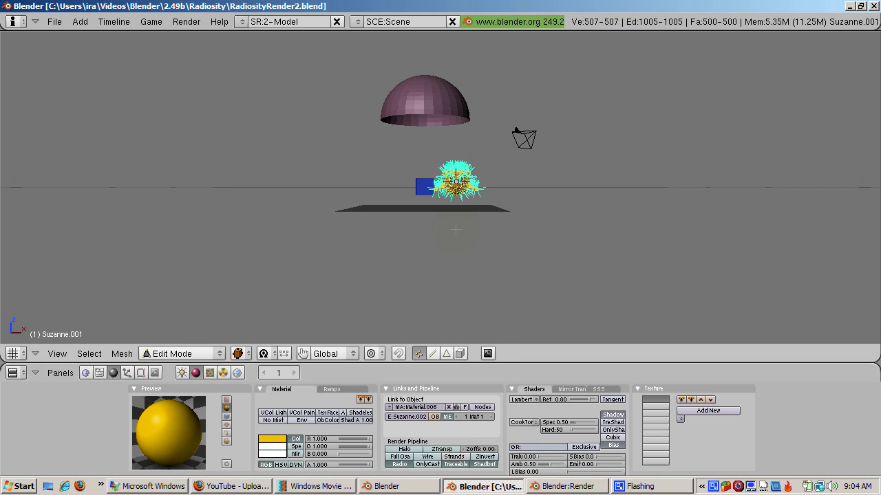
click(141, 373)
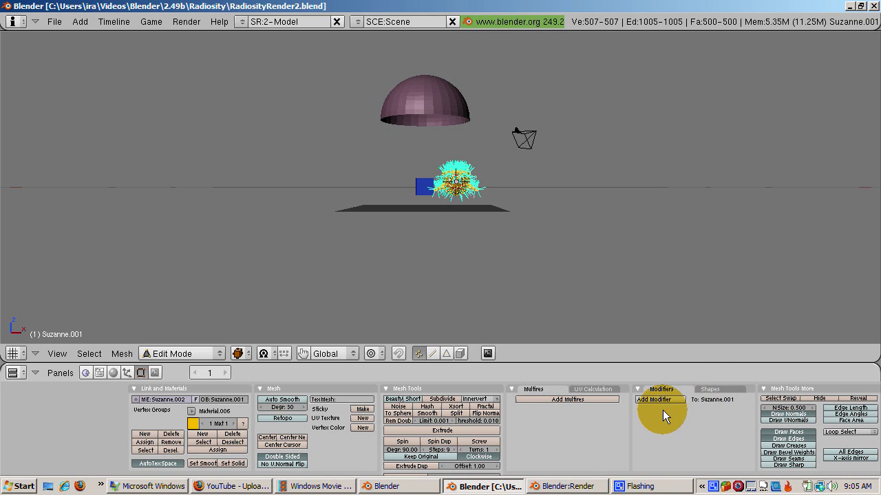
key(Tab)
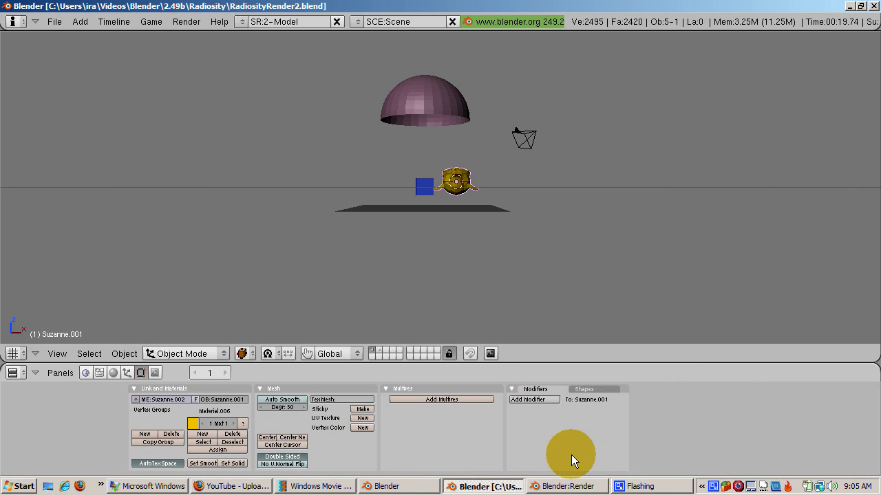
click(206, 464)
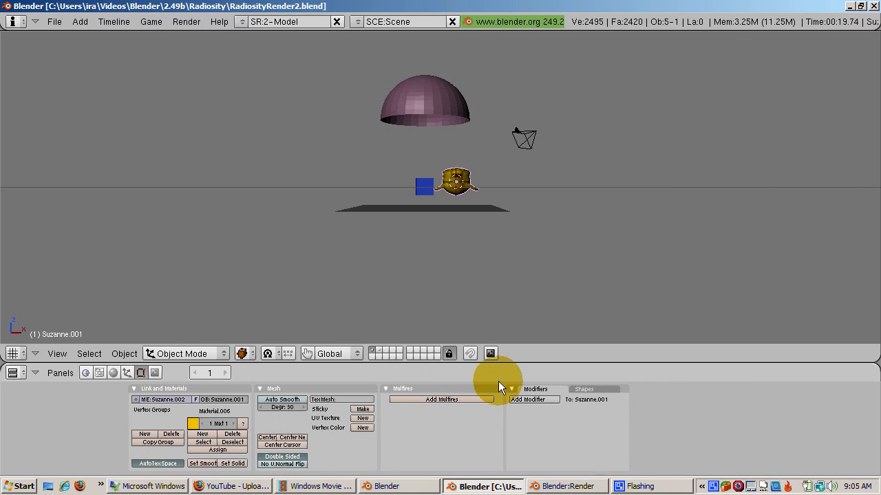
- Add a Subsurf modifier to the monkey with Levels set to 2
click(525, 400)
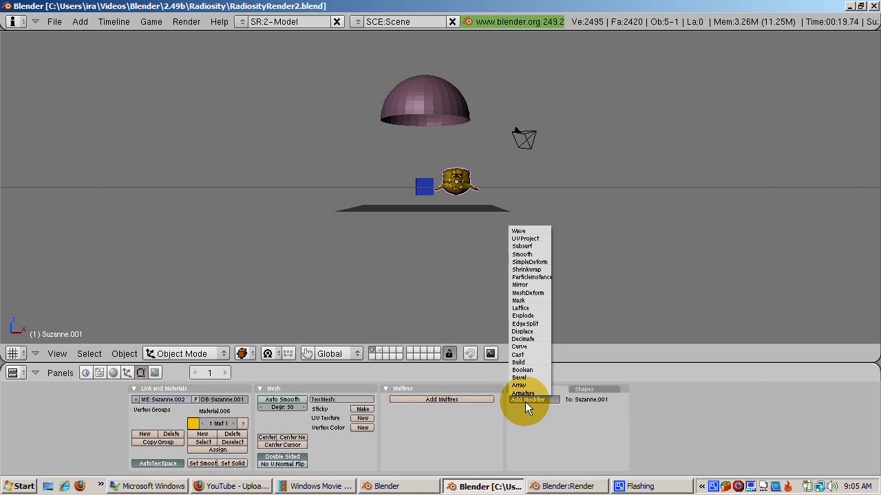
click(524, 245)
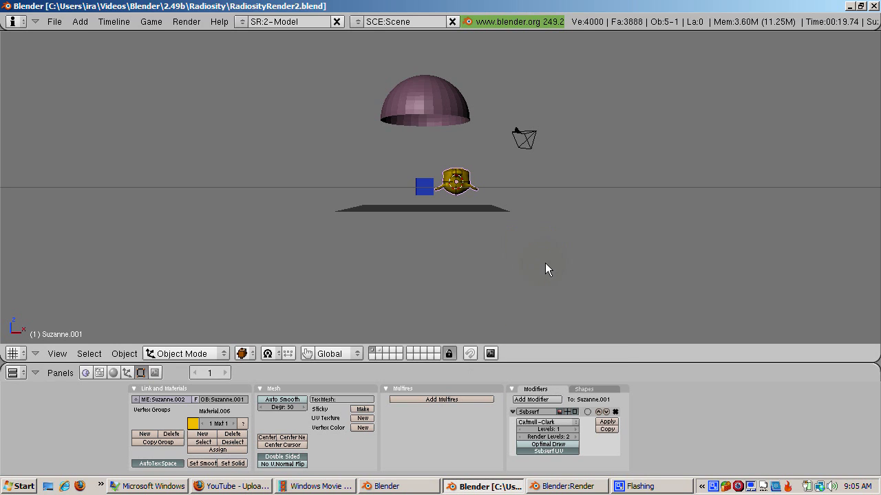
click(576, 430)
- Render the scene with F12 to see the smooth yellow monkey beside the blue cube
key(F12)
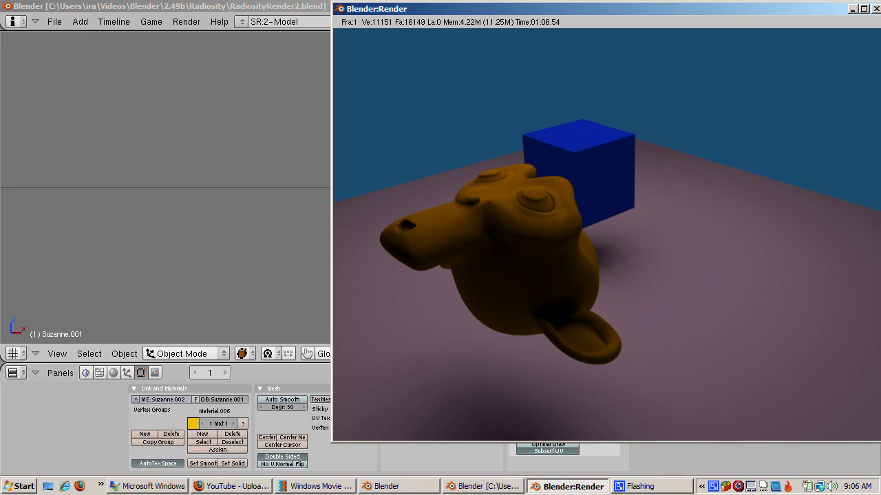